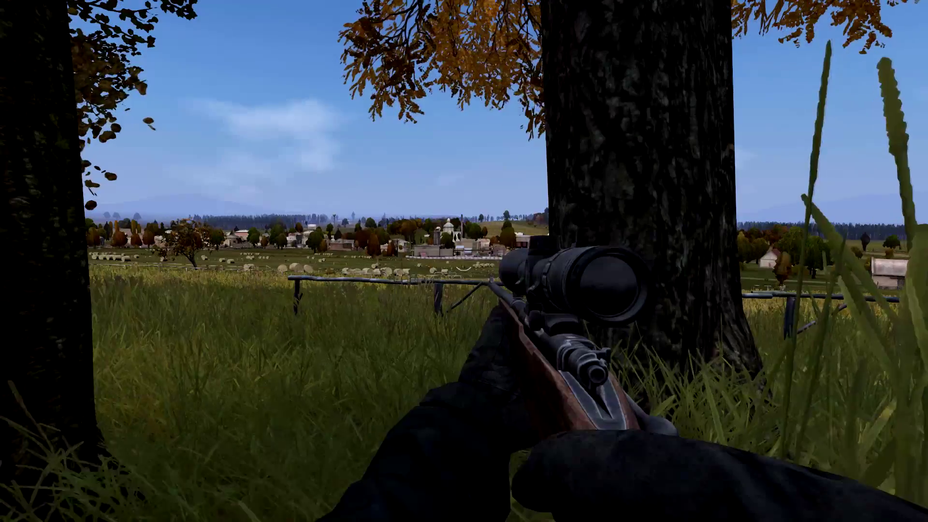
Scope the distant factory town from behind the tree, panning across its buildings
right_click(464, 261)
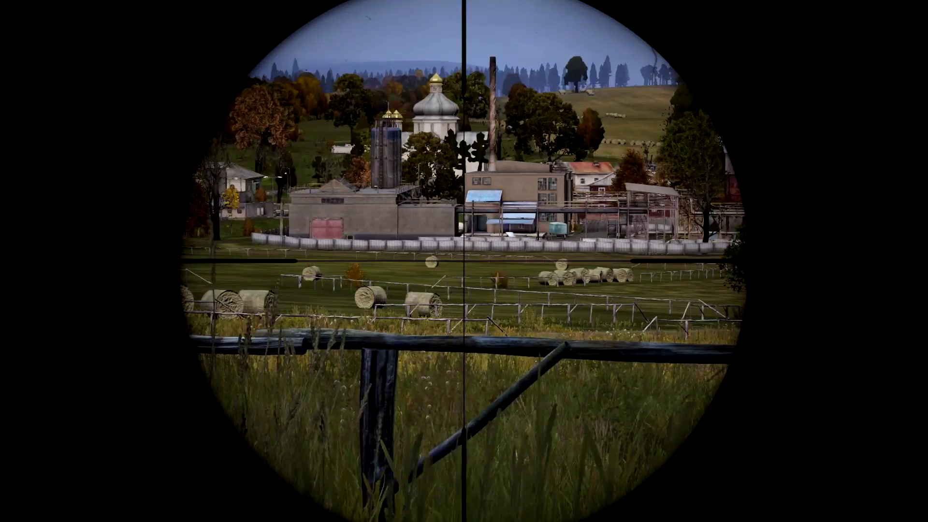
left_click_drag(464, 261, 290, 276)
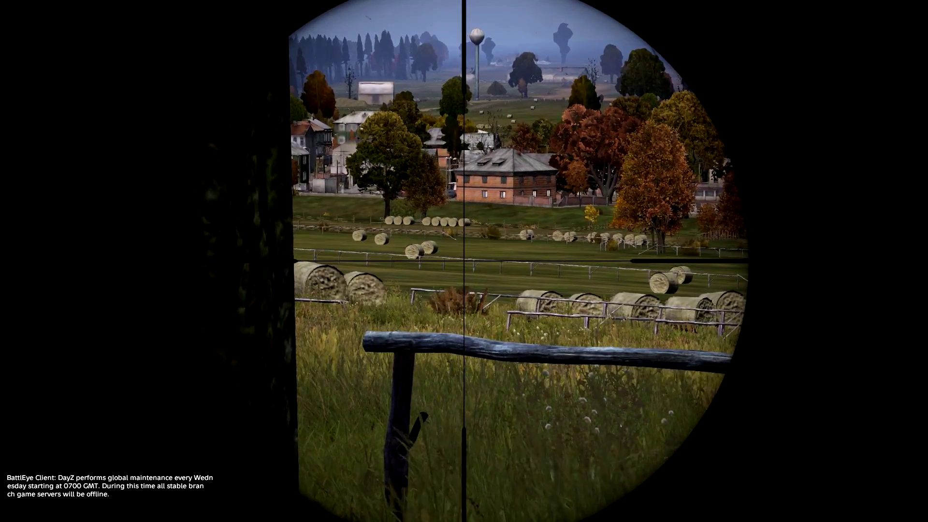
Lower the rifle, move through the grass beside the tree, and re-scope the town
right_click(464, 261)
key("w")
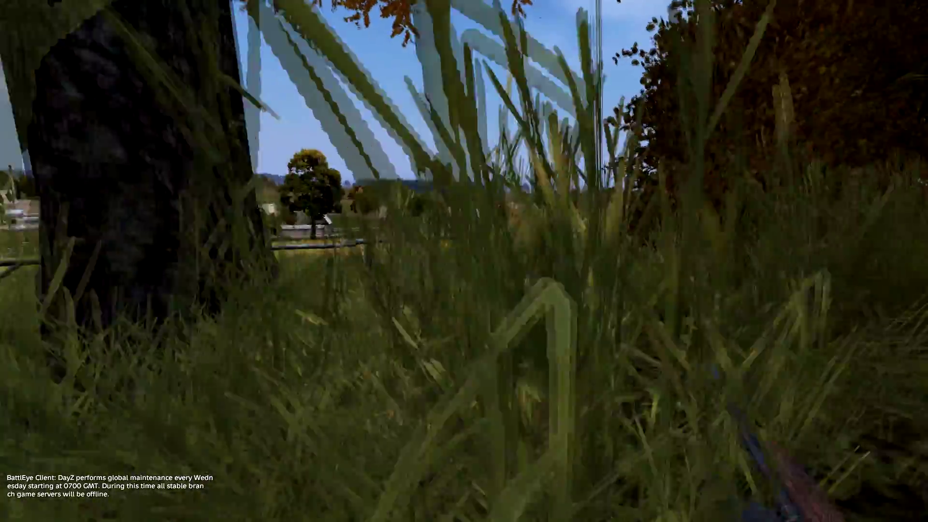
key("w")
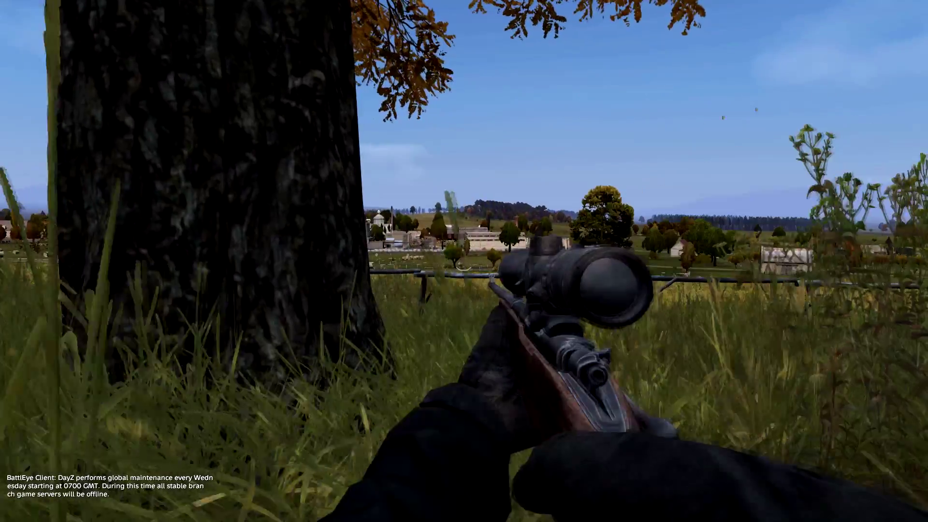
right_click(465, 261)
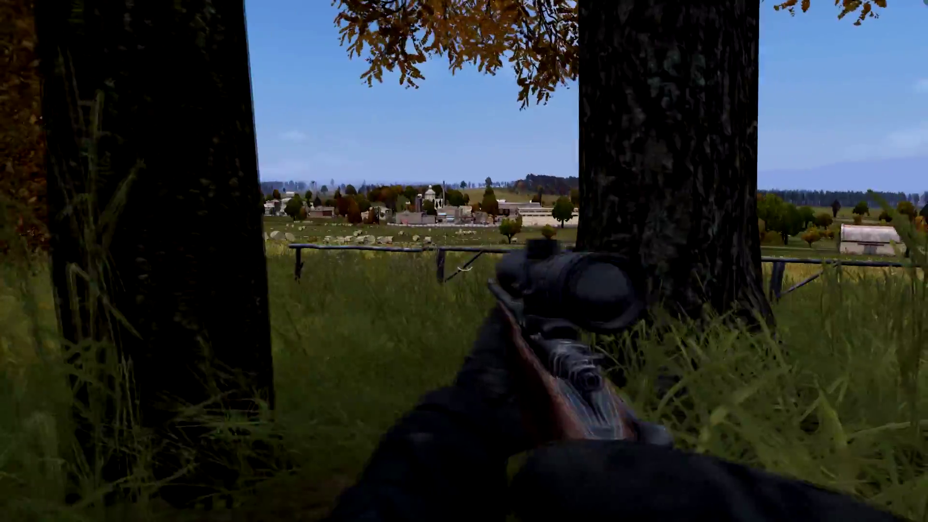
right_click(464, 262)
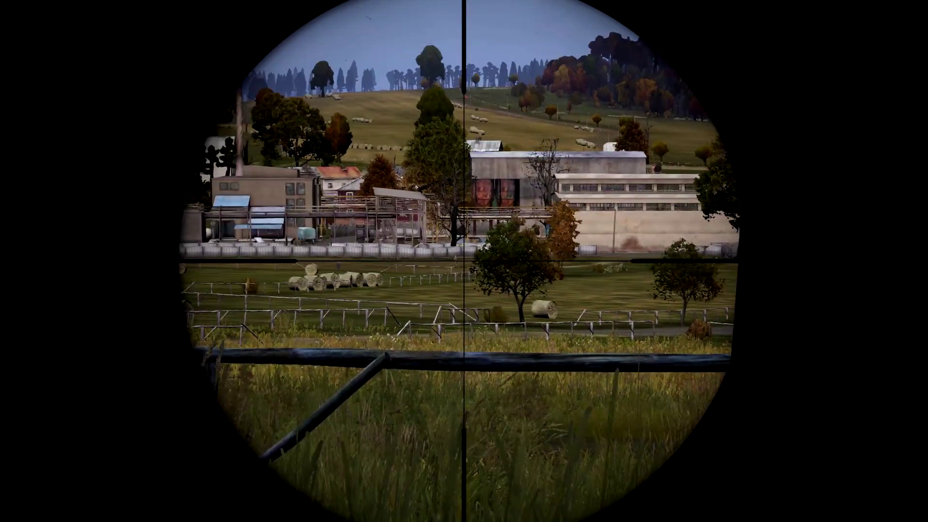
right_click(464, 261)
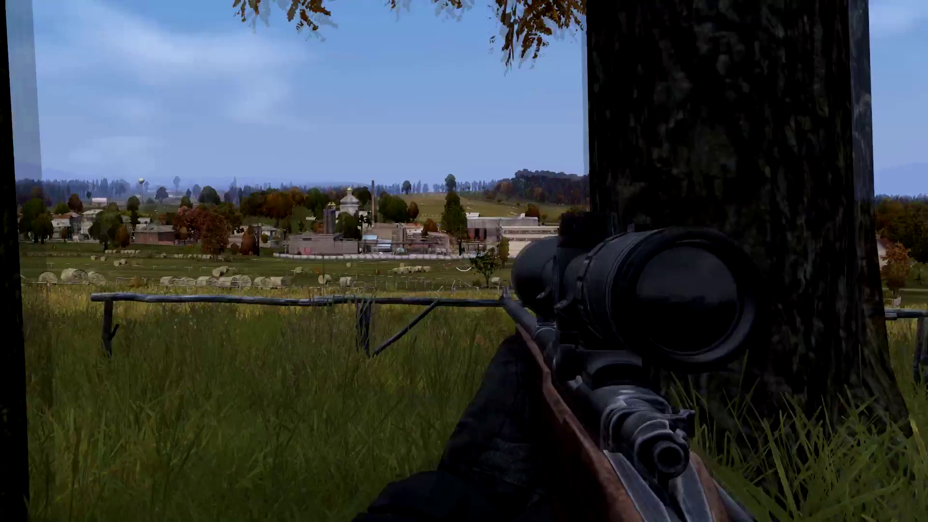
key("Return")
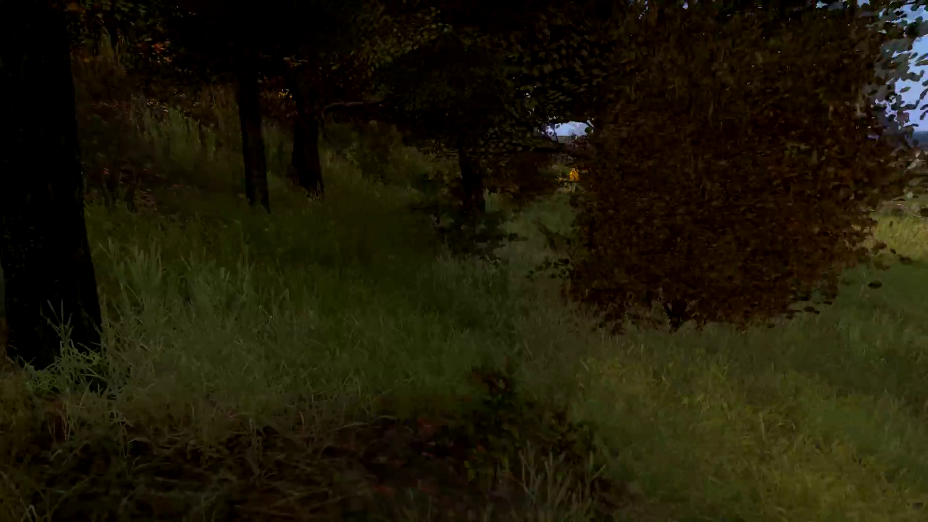
key("w")
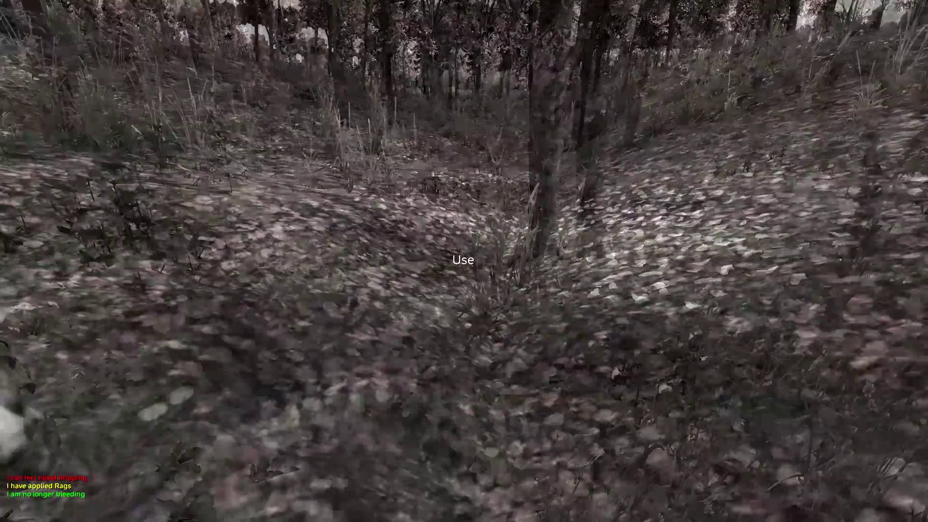
key("Tab")
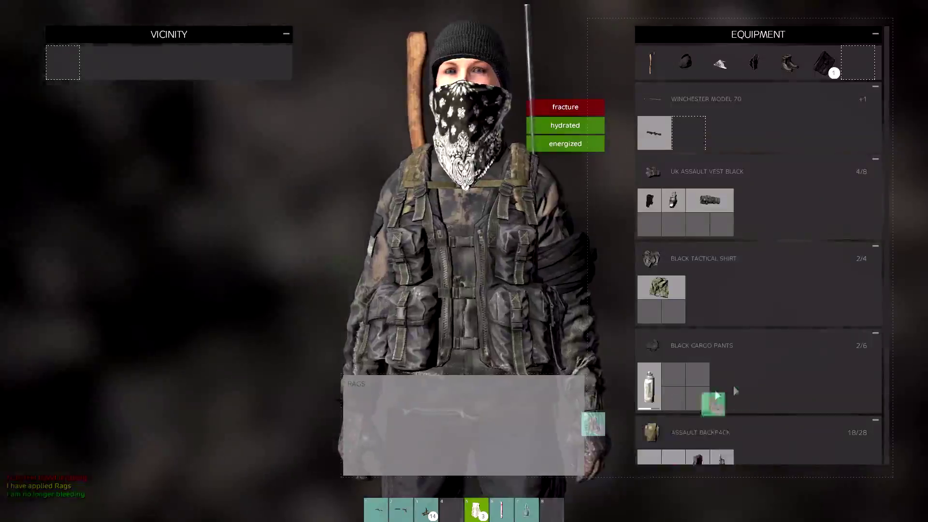
Take the cooking pot into hands, drop an item from it, and inject morphine
mouse_move(660, 436)
left_mouse_down()
mouse_move(740, 413)
mouse_move(514, 428)
left_mouse_up()
left_click(739, 413)
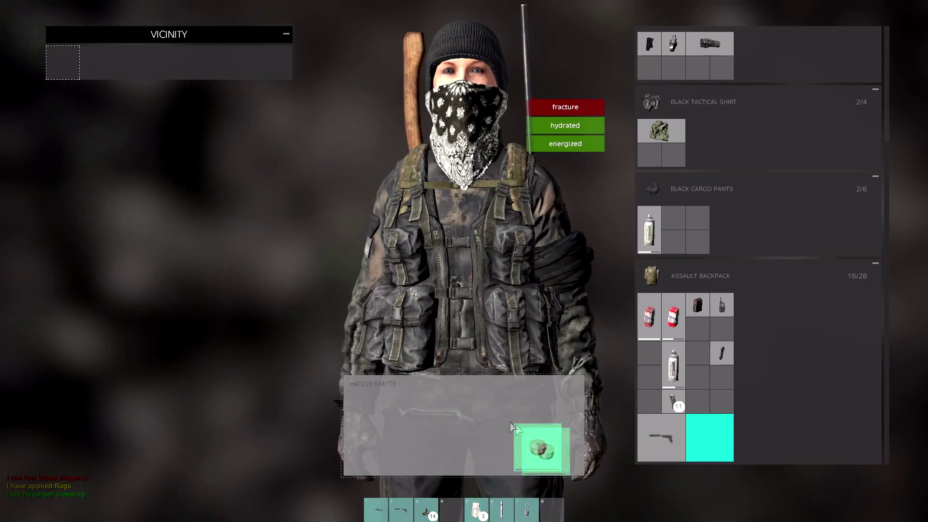
left_click(513, 428)
mouse_move(674, 319)
left_mouse_down()
mouse_move(291, 403)
mouse_move(218, 362)
left_mouse_up()
right_click(380, 406)
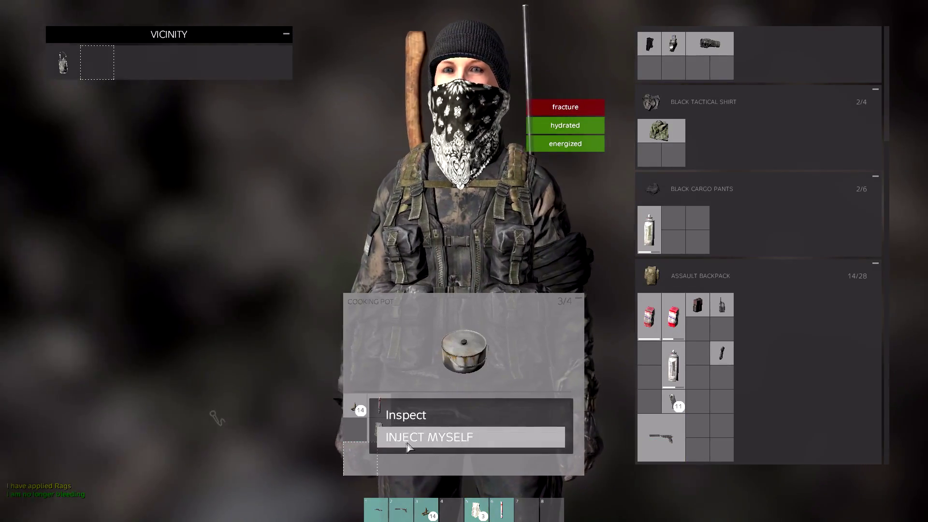
left_click(408, 441)
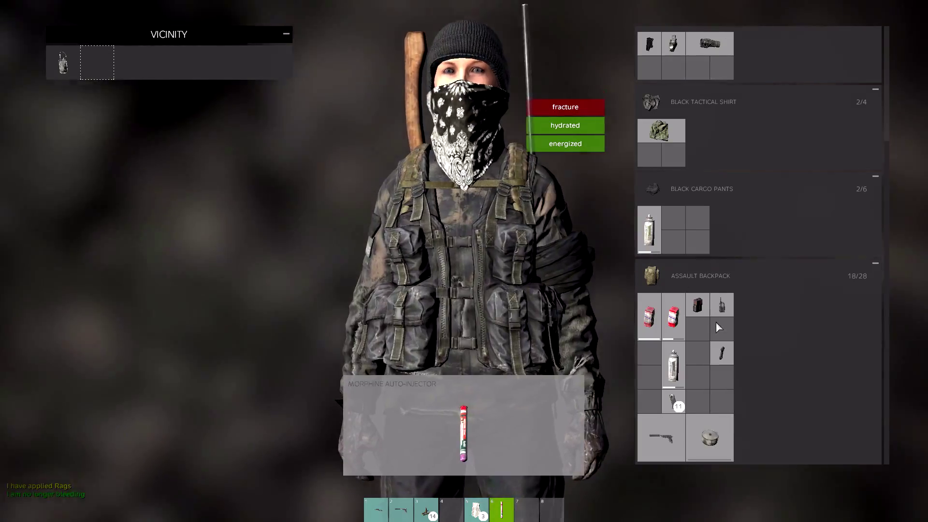
key("Tab")
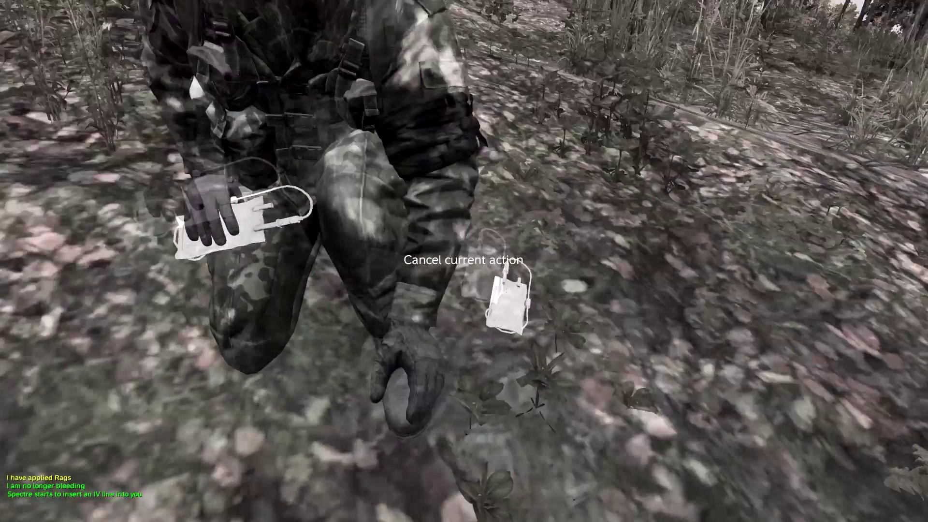
Put the cooking pot back into the backpack
key("Tab")
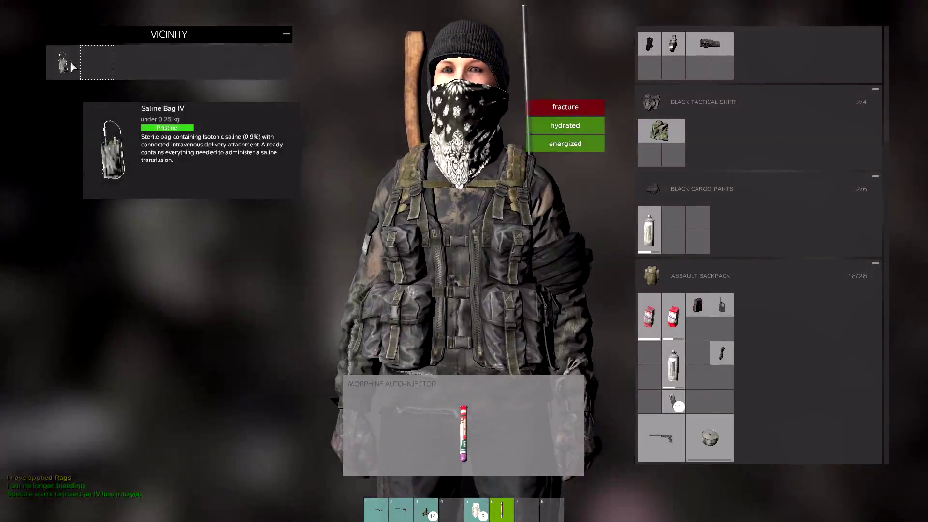
right_click(709, 439)
left_click(725, 391)
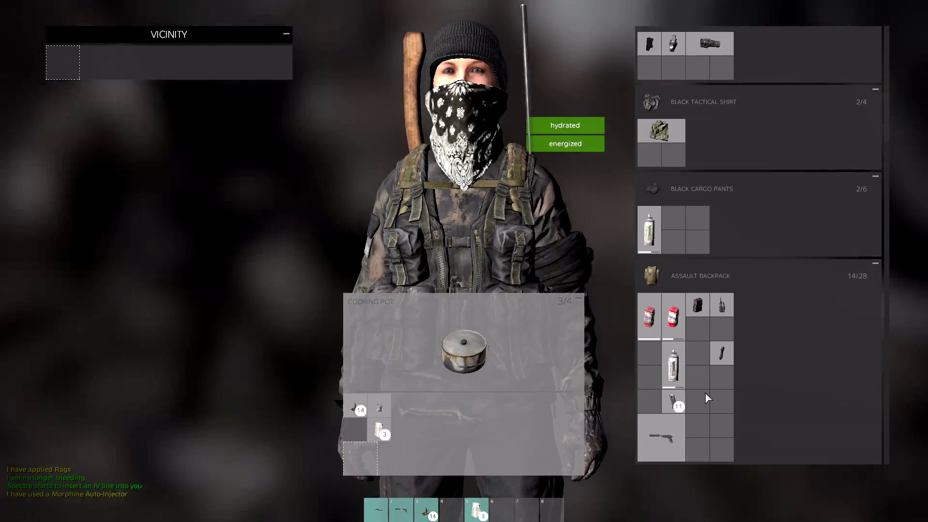
left_click_drag(464, 351, 709, 438)
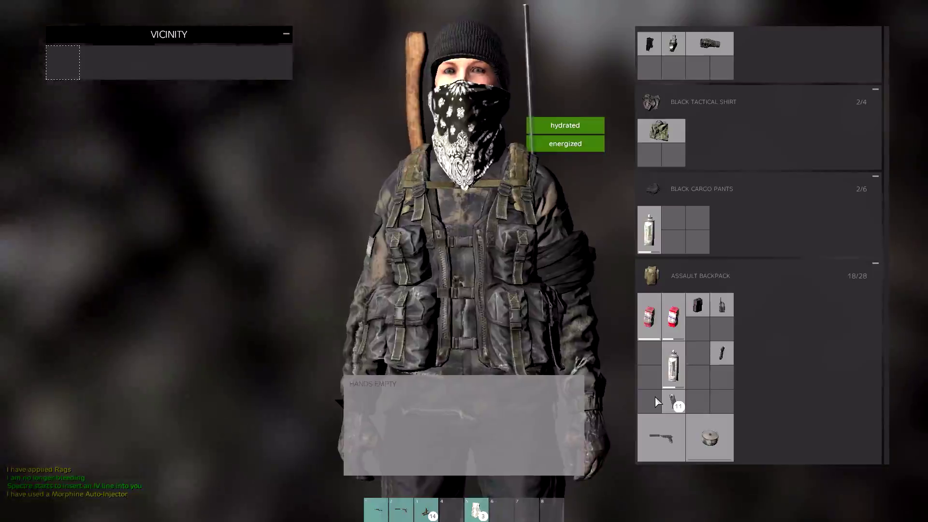
key("Tab")
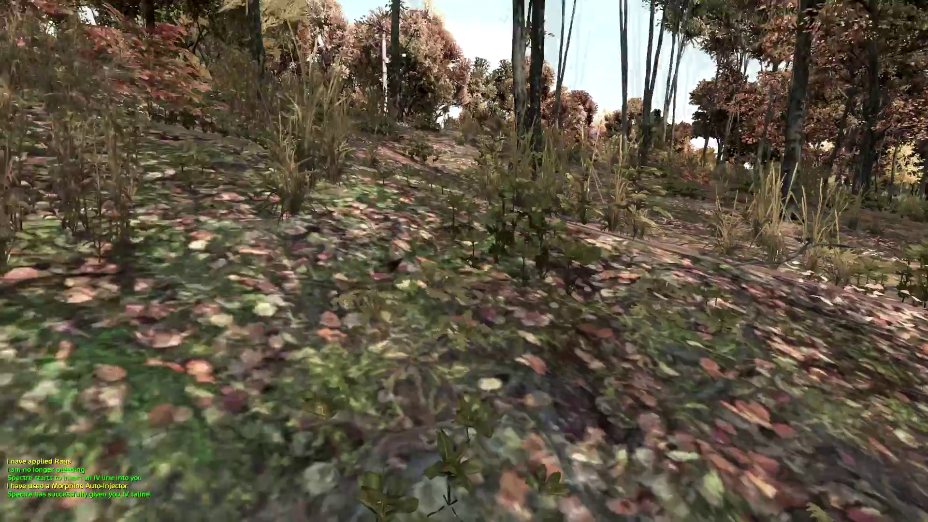
Walk toward the crouched soldier, drop the saline bag, and stow the cooking pot in the backpack
key("w")
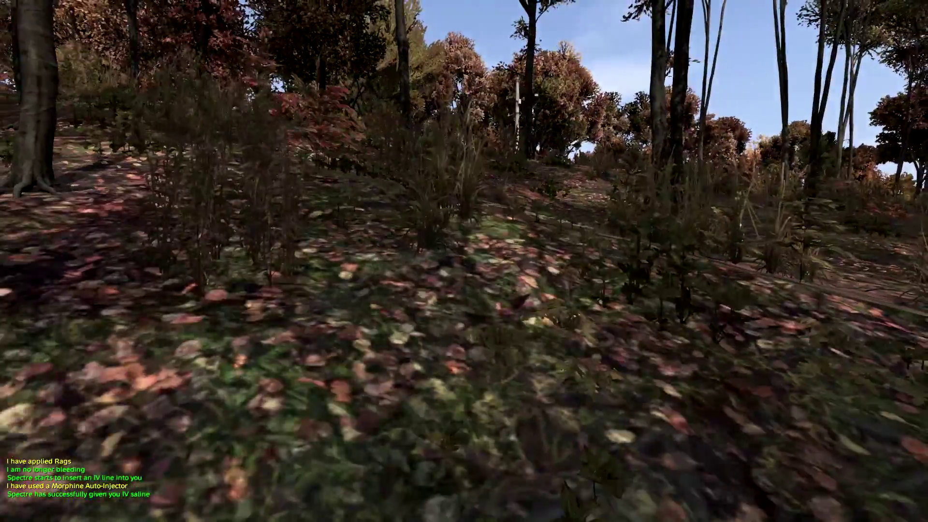
key("w")
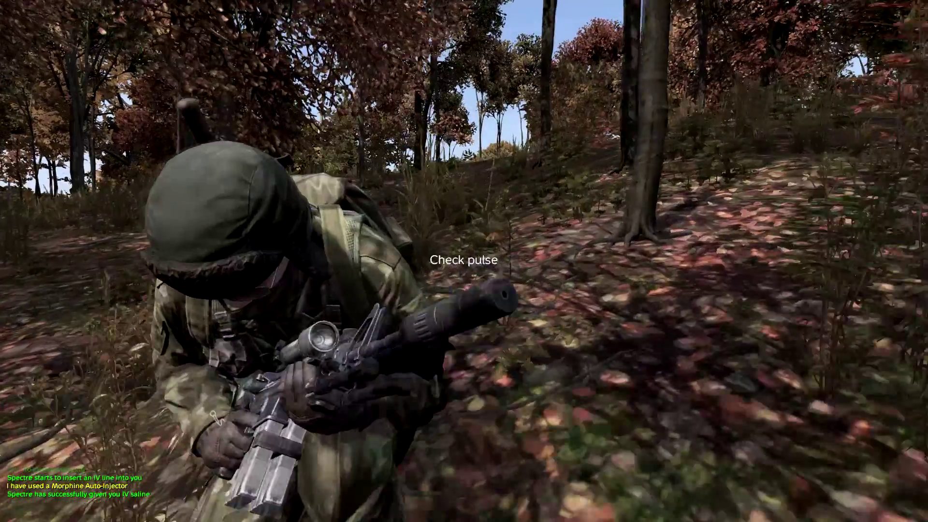
key("Tab")
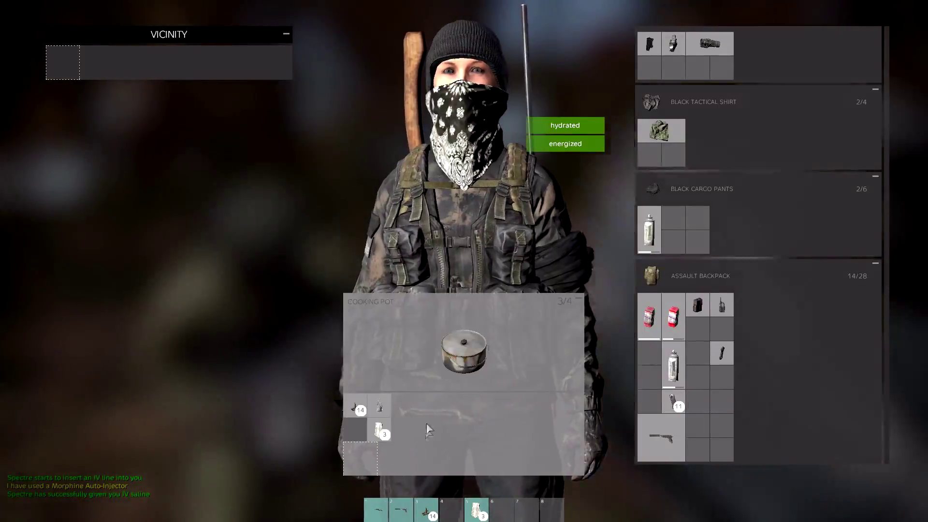
left_click_drag(380, 410, 62, 63)
left_click_drag(464, 351, 711, 438)
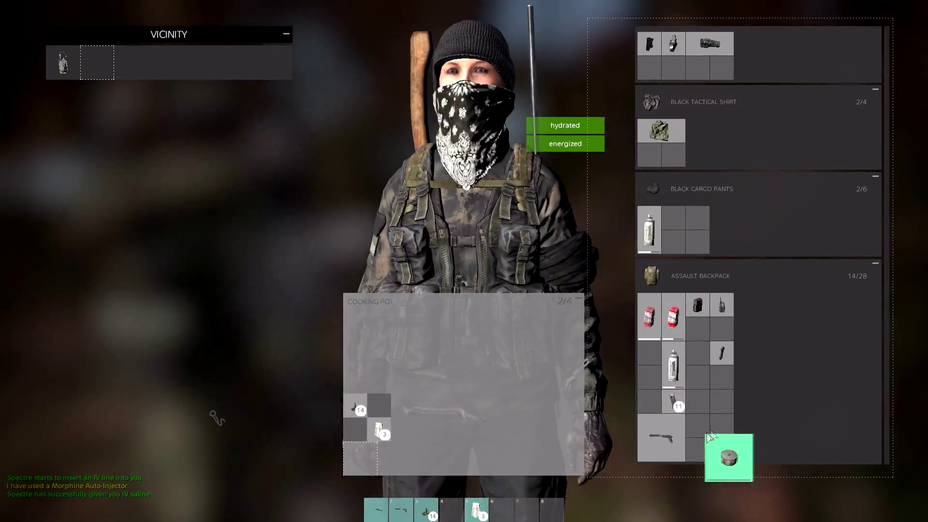
left_click(729, 456)
key("Tab")
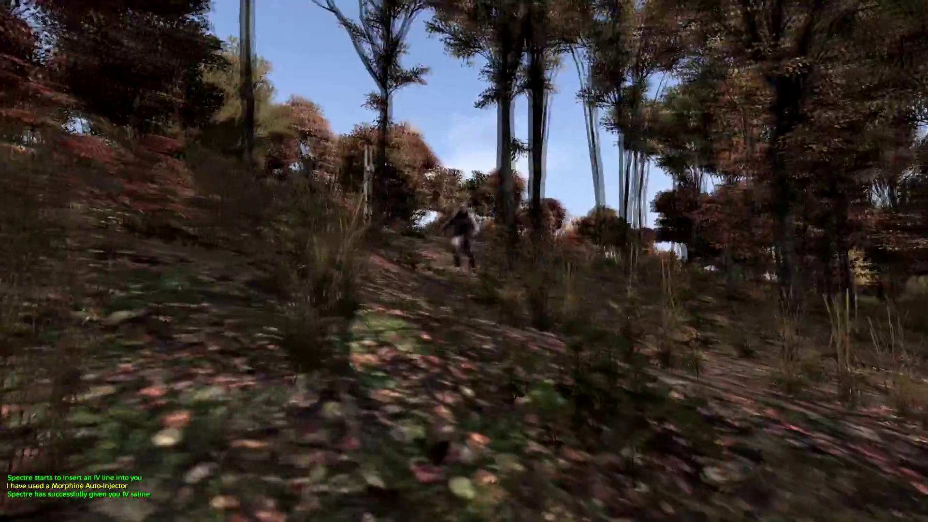
Run downhill through the forest, keeping pace with the group
key("w")
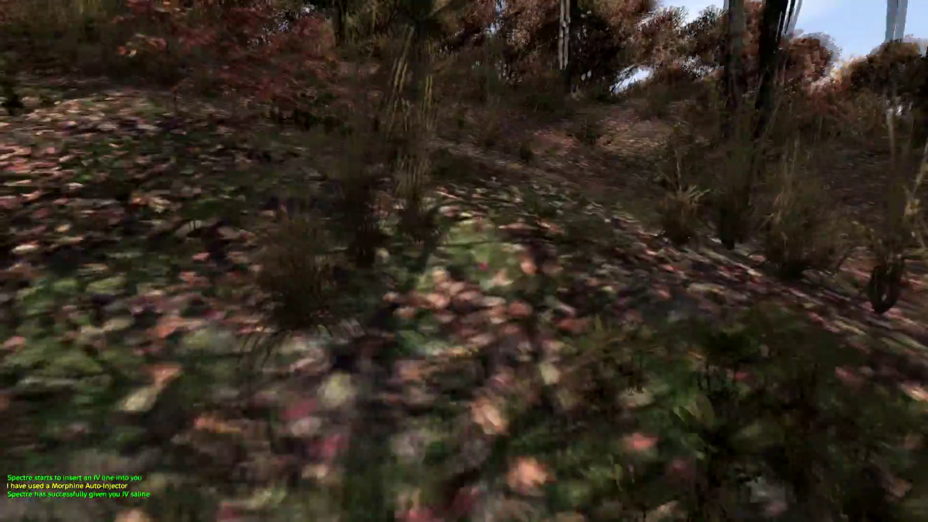
key("w")
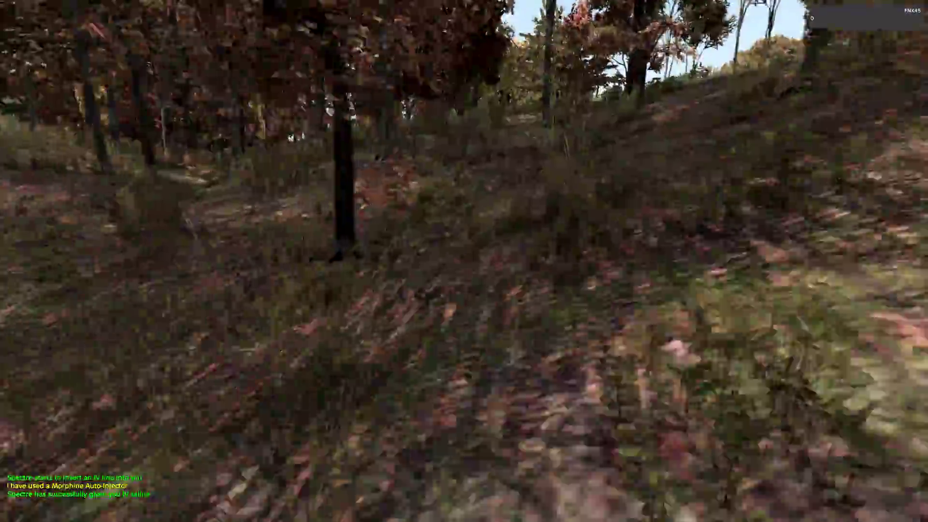
key("w")
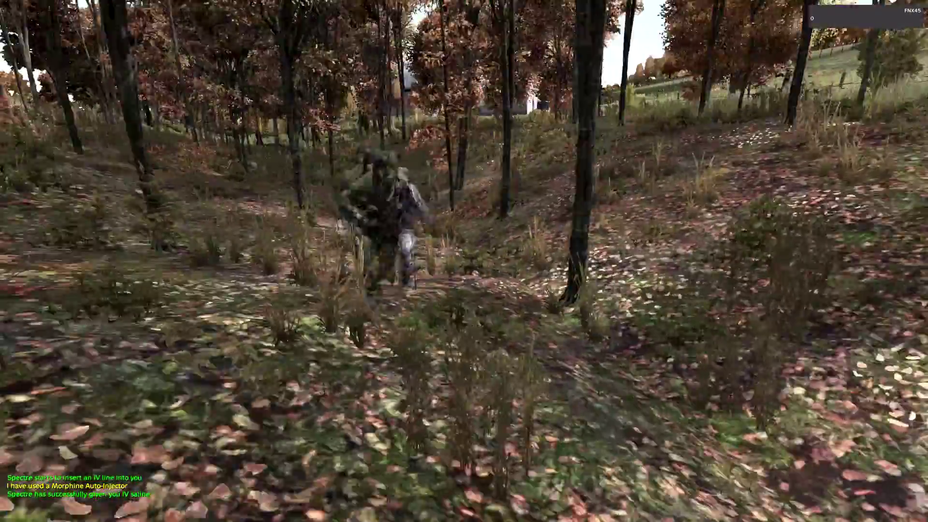
key("w")
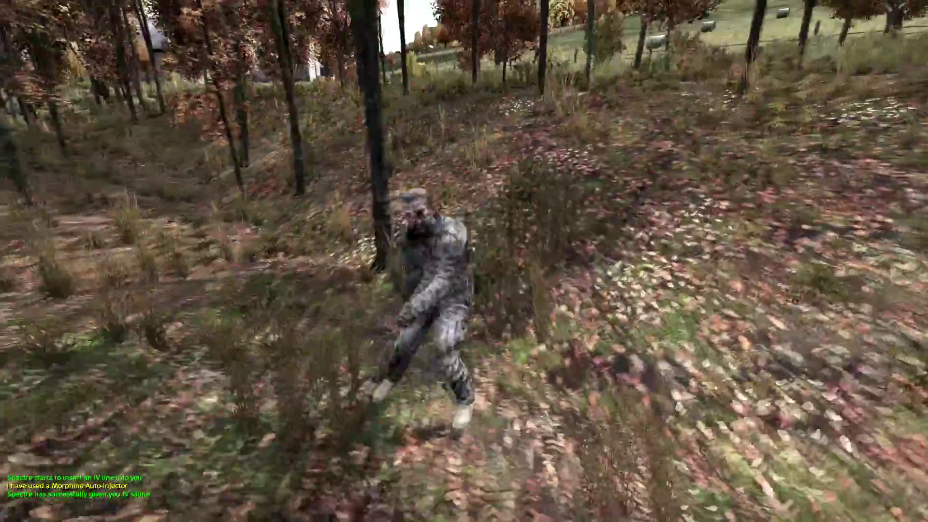
key("w")
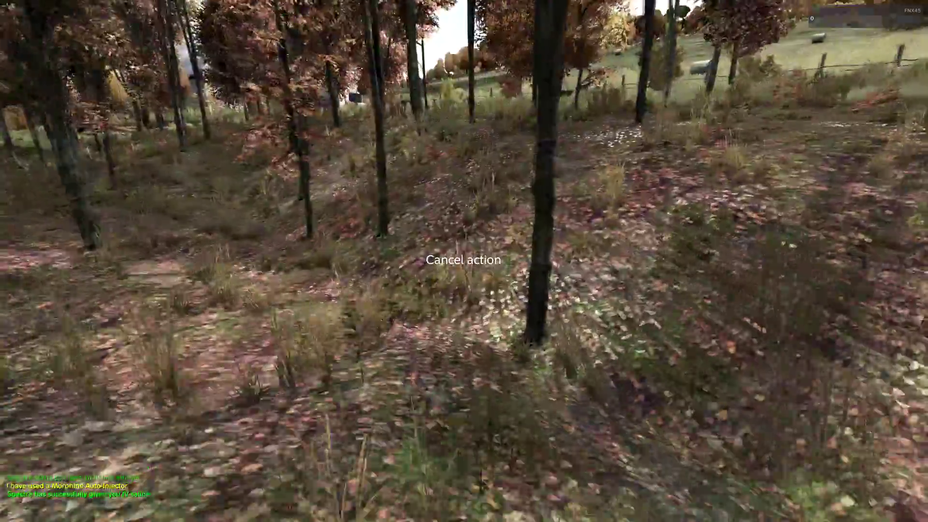
key("w")
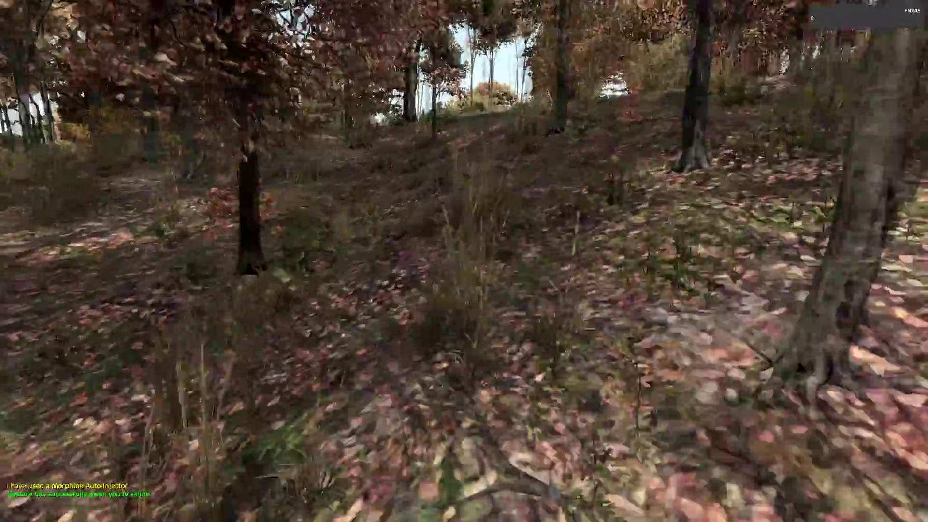
key("w")
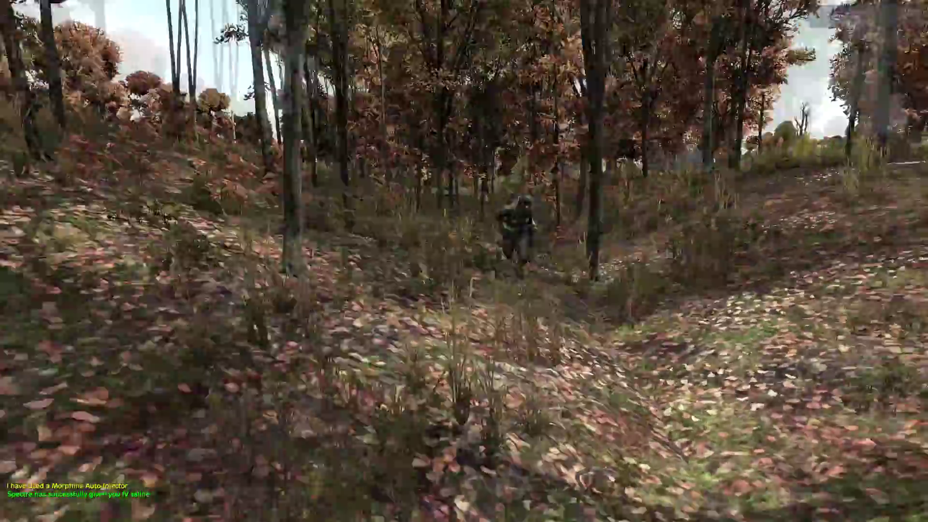
Fire the FNX45 at the approaching zombie, then drag the pistol to the backpack
key("w")
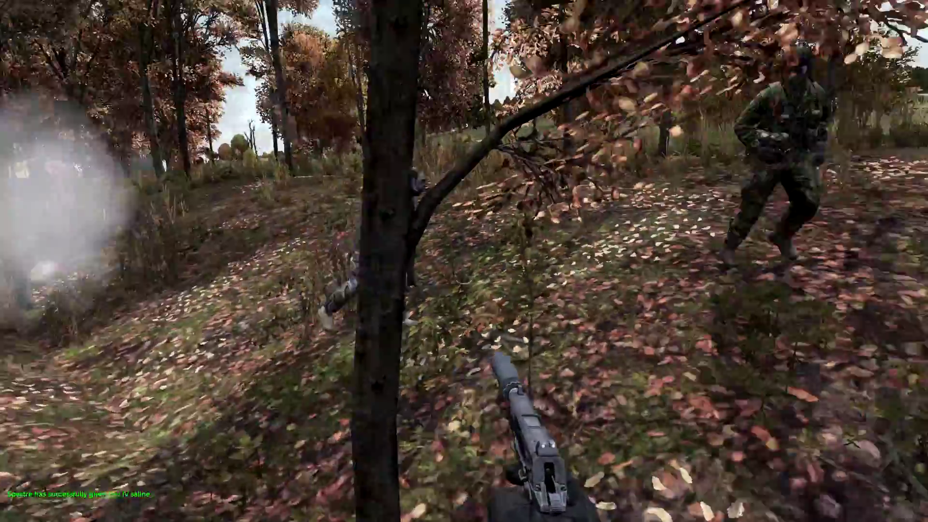
key("w")
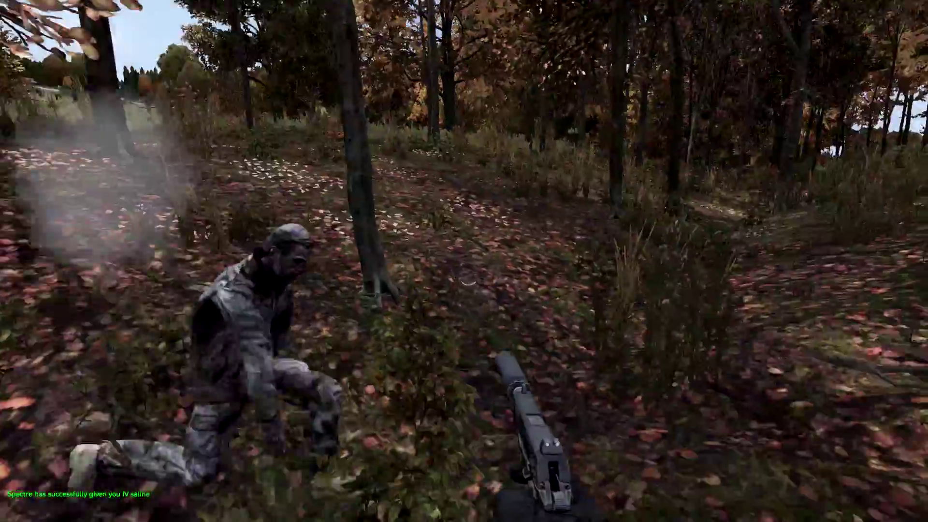
key("w")
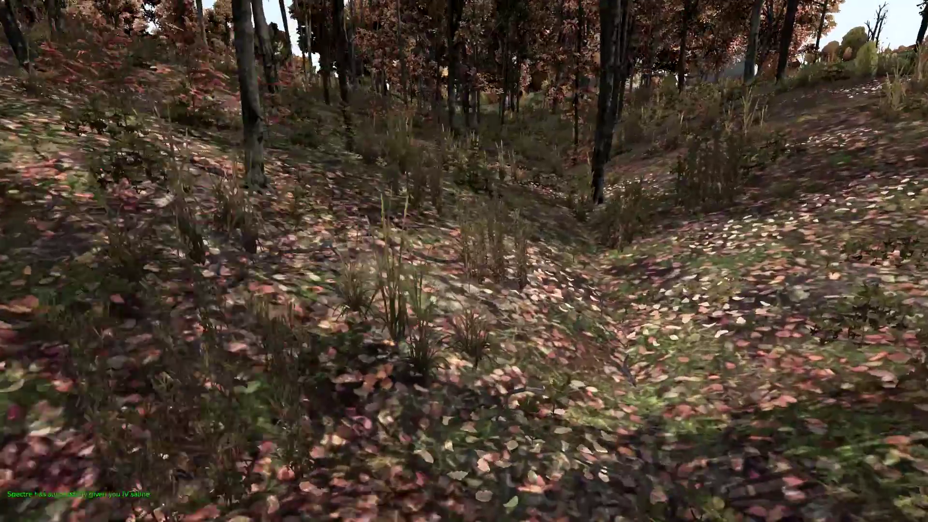
key("w")
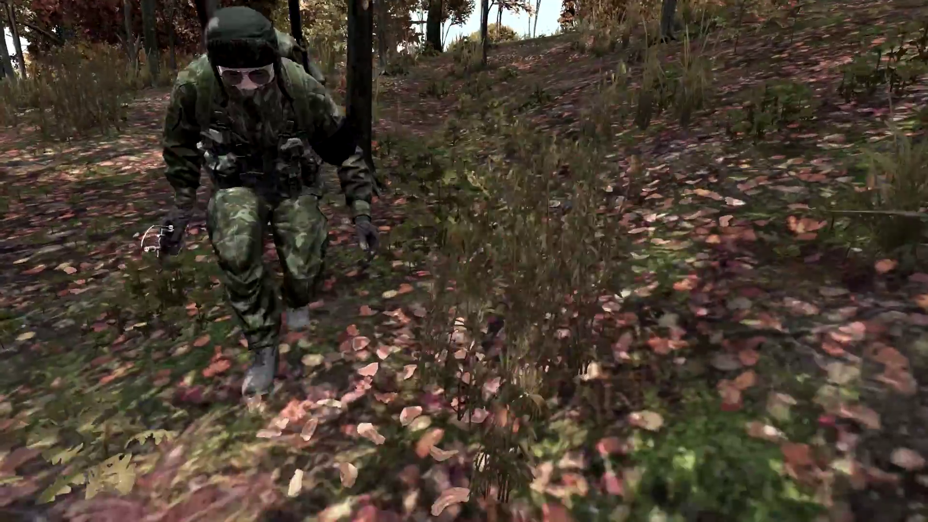
key("Tab")
left_click_drag(455, 416, 663, 442)
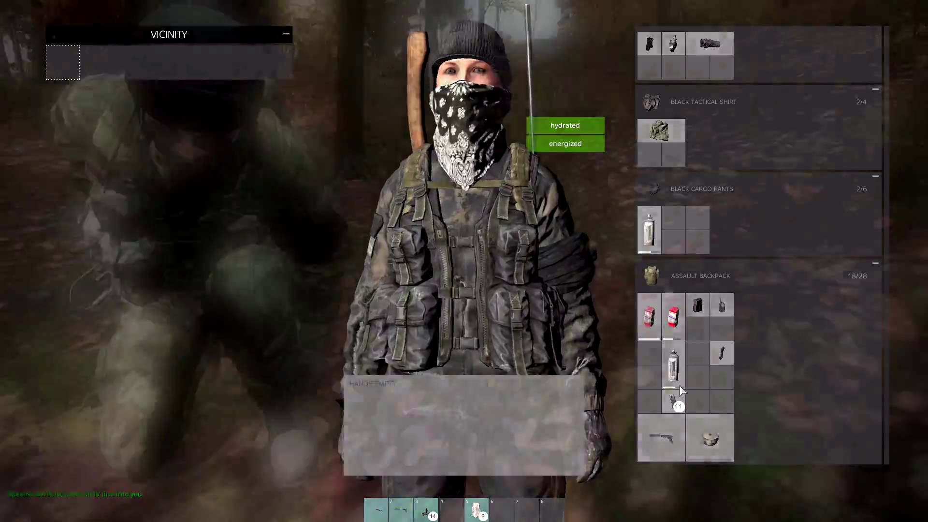
Close the inventory with the FNX45 stowed in the backpack
key("Tab")
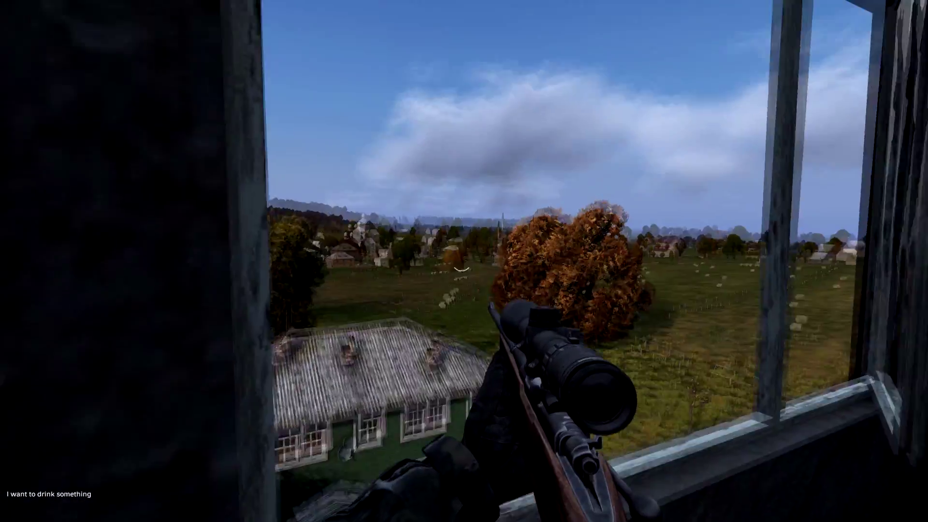
Repeatedly scope the village houses from the upper-floor window, then lower the rifle
right_click(464, 261)
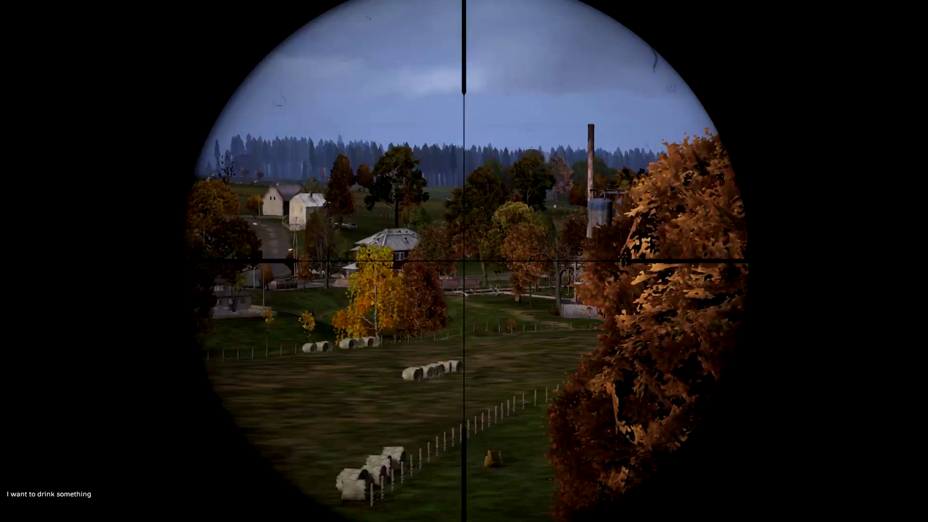
right_click(464, 261)
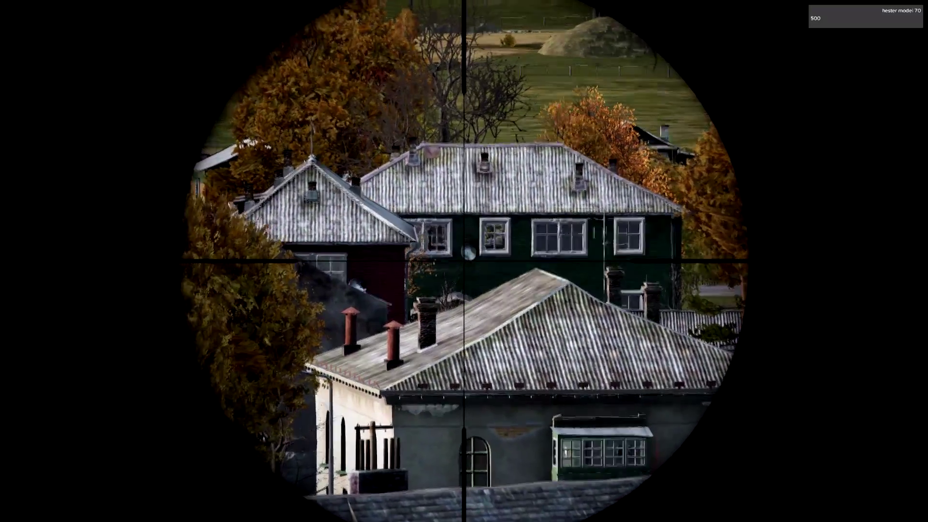
right_click(464, 261)
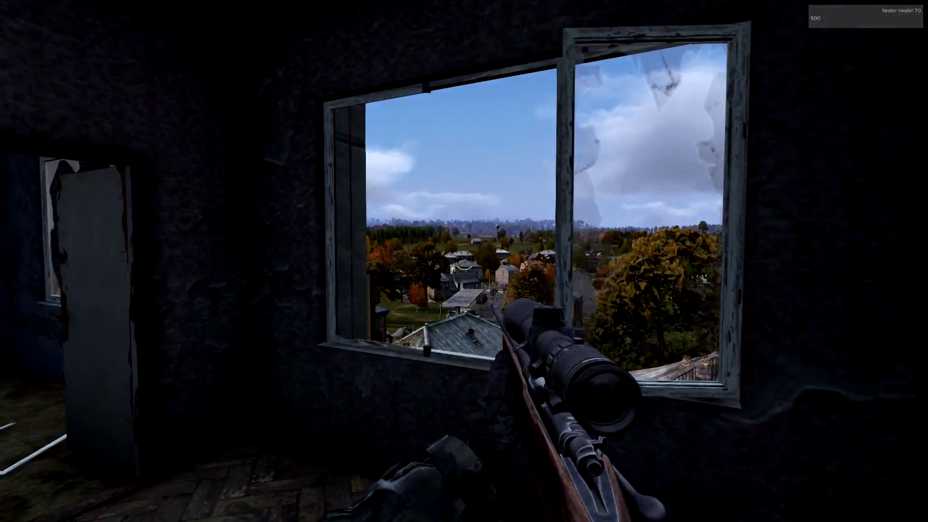
right_click(465, 261)
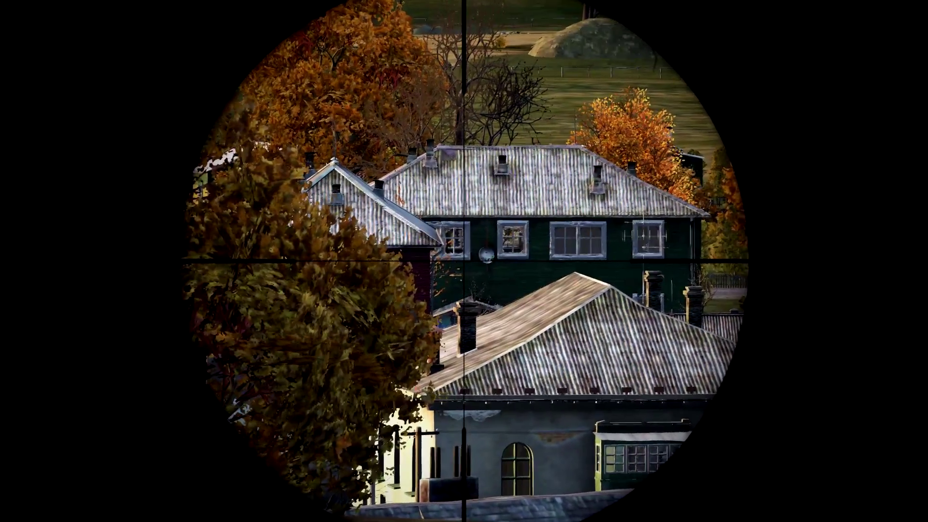
right_click(464, 261)
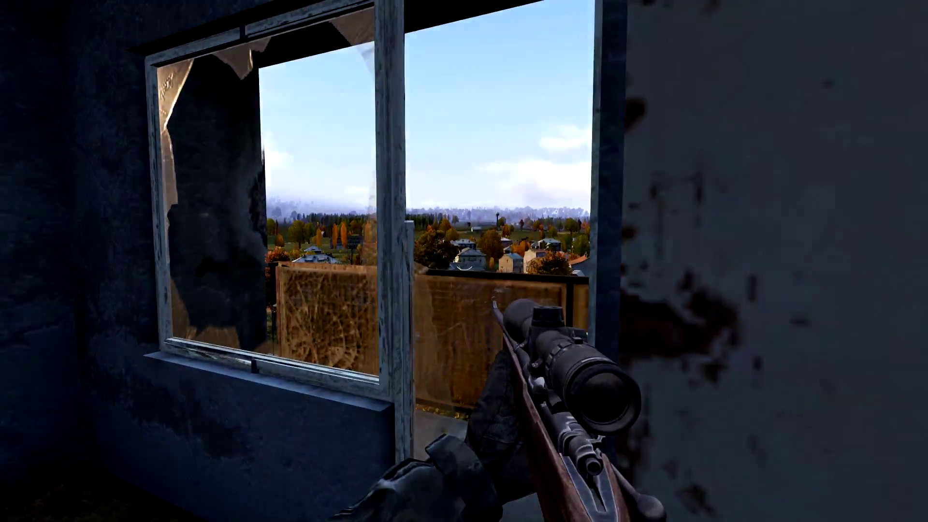
Move to the neighbouring window, scope the silos, then lower the rifle
key("w")
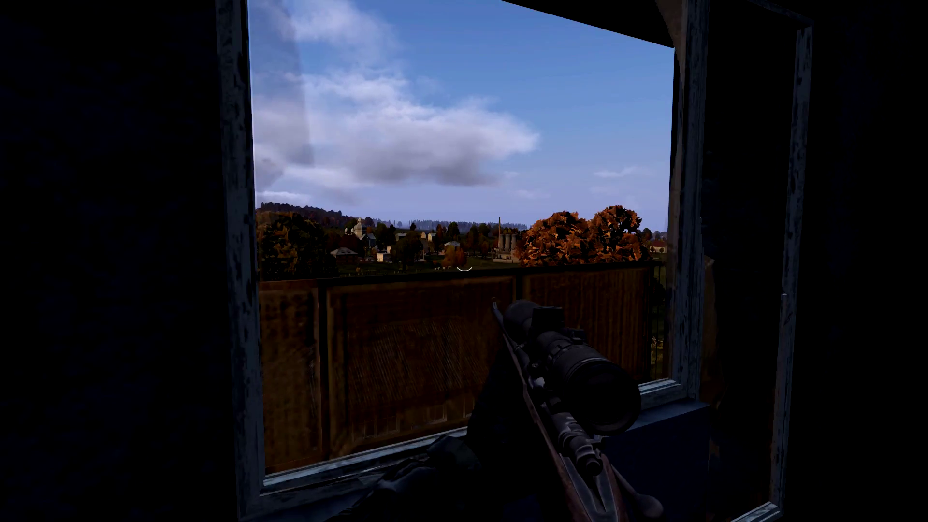
right_click(464, 261)
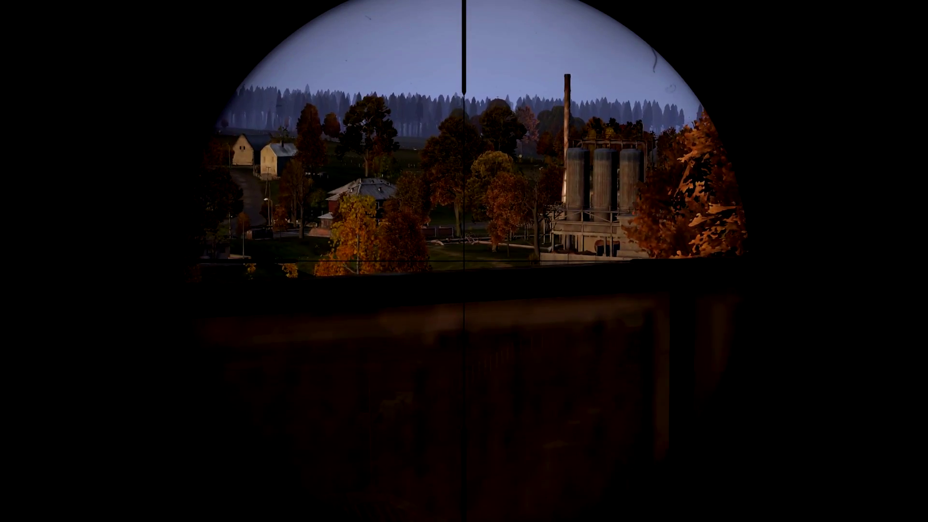
right_click(464, 262)
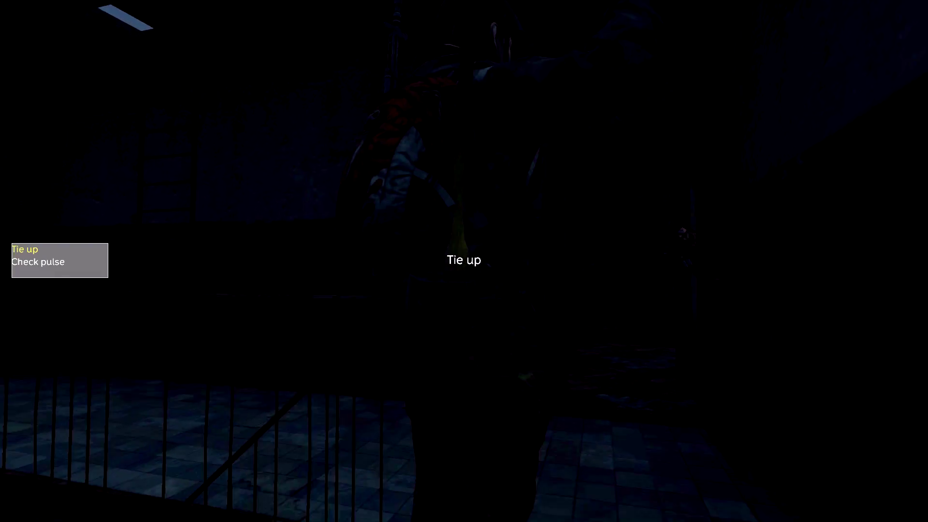
Choose Tie up on the prisoner William
left_click(216, 417)
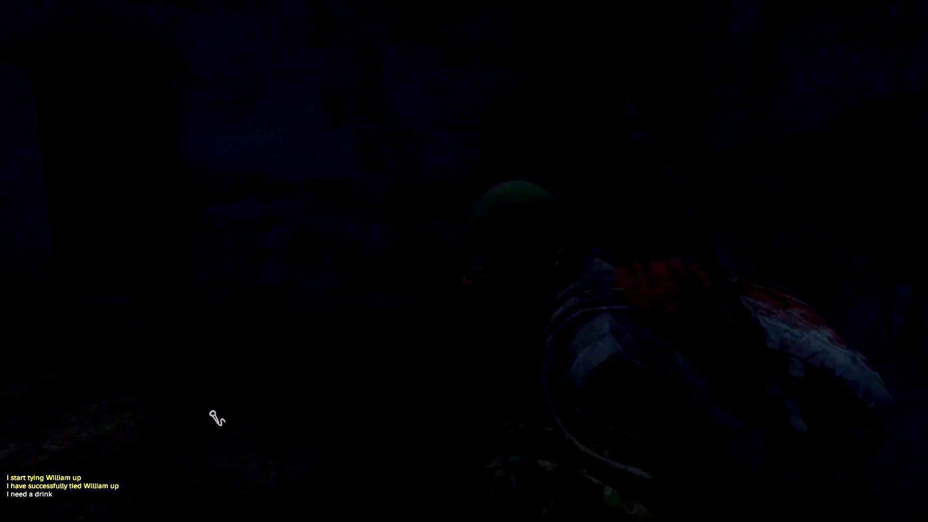
Take the prisoner's SKS, empty its ammo into your vest, and drop the rifle
key("Tab")
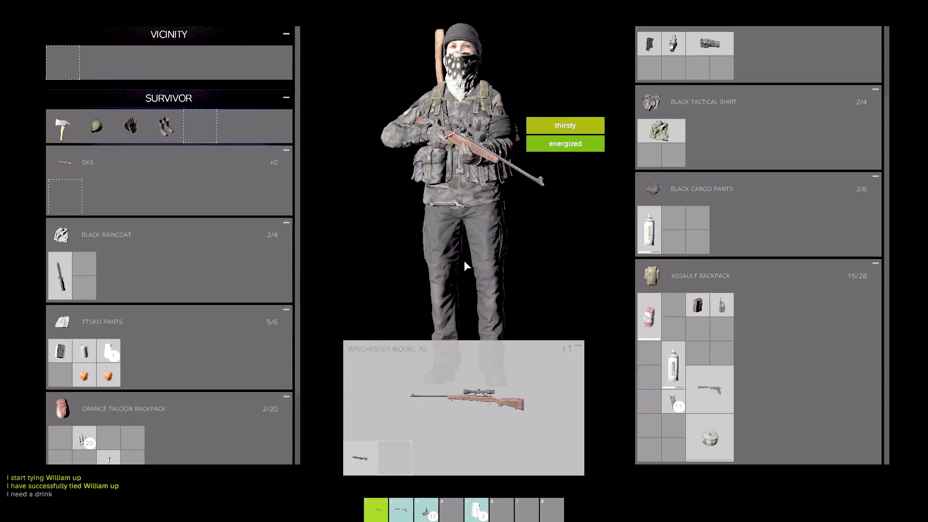
scroll(102, 275, "down", 3)
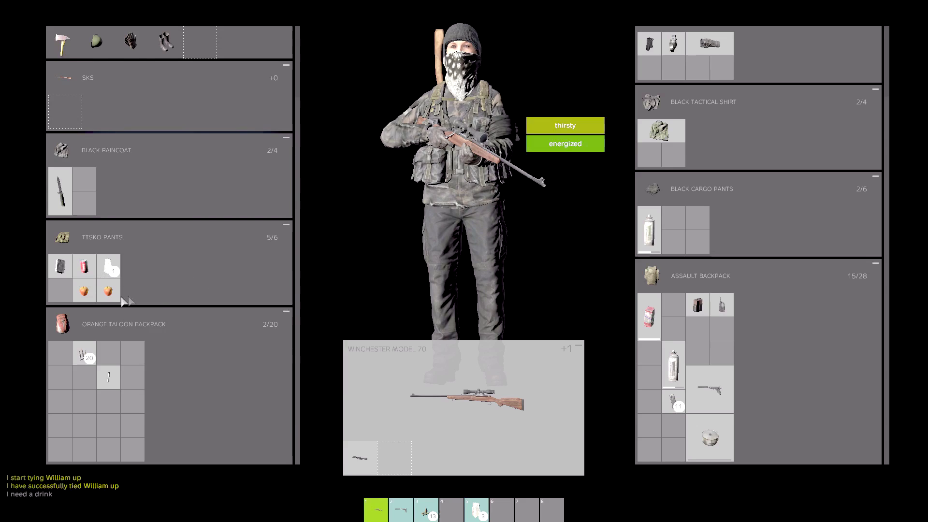
scroll(103, 276, "up", 3)
right_click(75, 163)
left_click(75, 176)
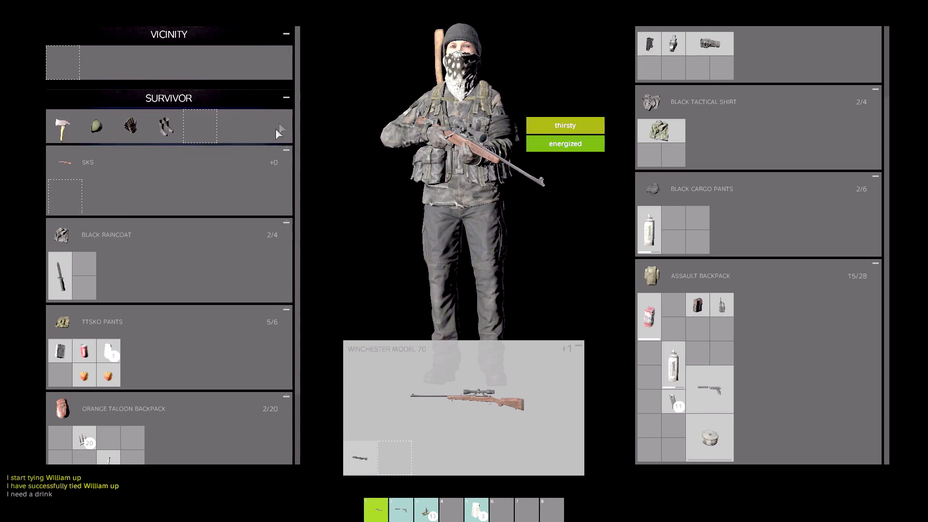
scroll(725, 218, "up", 3)
left_click_drag(210, 214, 696, 282)
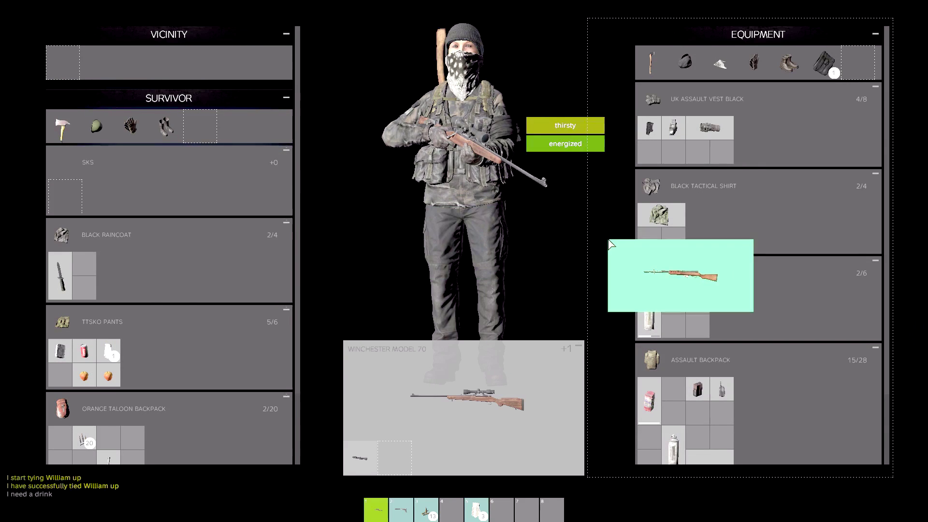
right_click(675, 116)
left_click(682, 133)
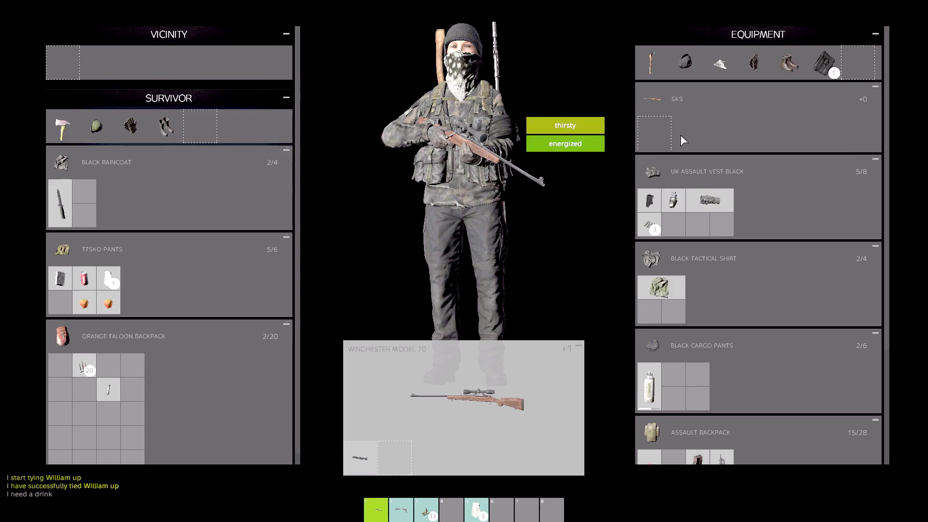
mouse_move(657, 130)
left_mouse_down()
mouse_move(34, 200)
mouse_move(73, 62)
left_mouse_up()
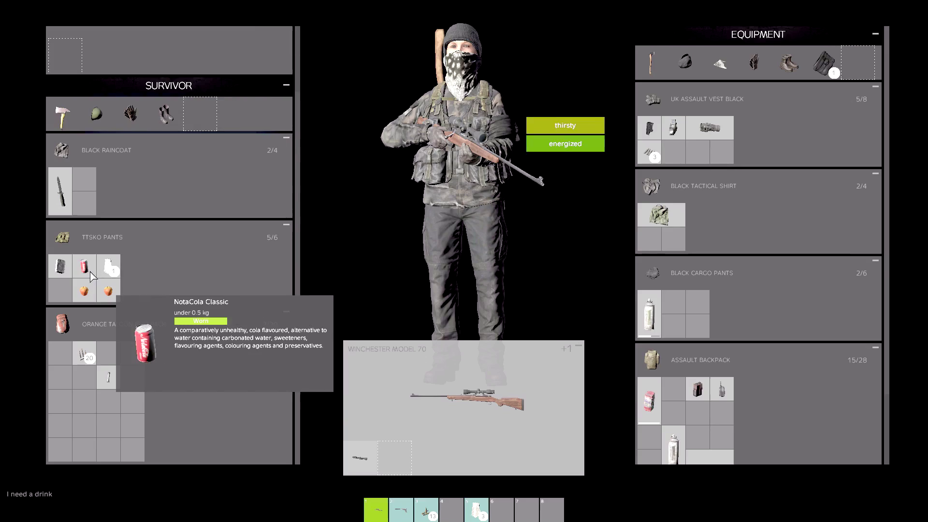
key("Tab")
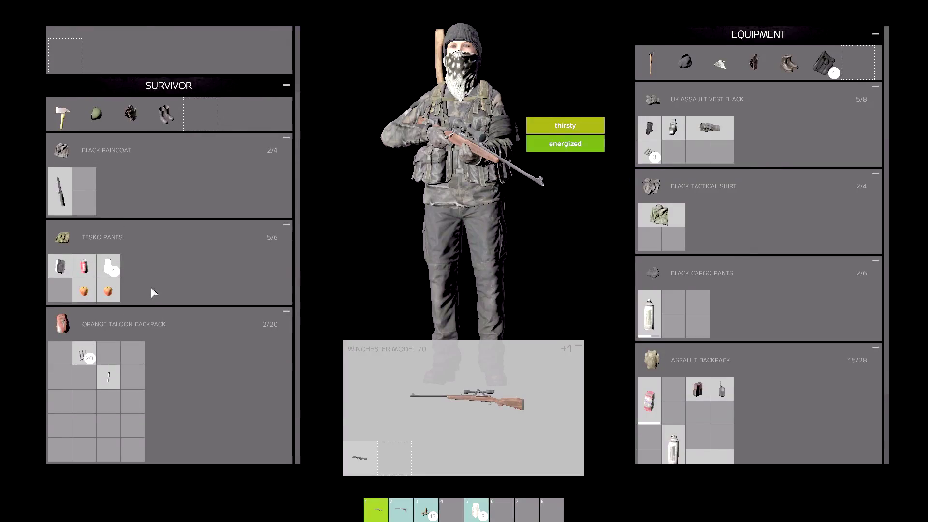
Pick up the empty SKS from the ground and put it back on the prisoner
mouse_move(123, 109)
left_mouse_down()
mouse_move(235, 174)
mouse_move(311, 239)
left_mouse_up()
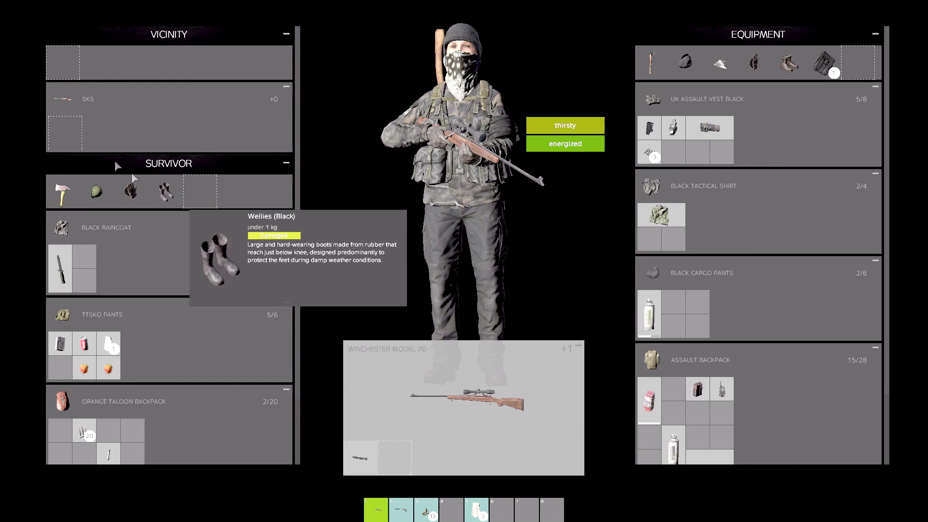
left_click_drag(72, 115, 276, 230)
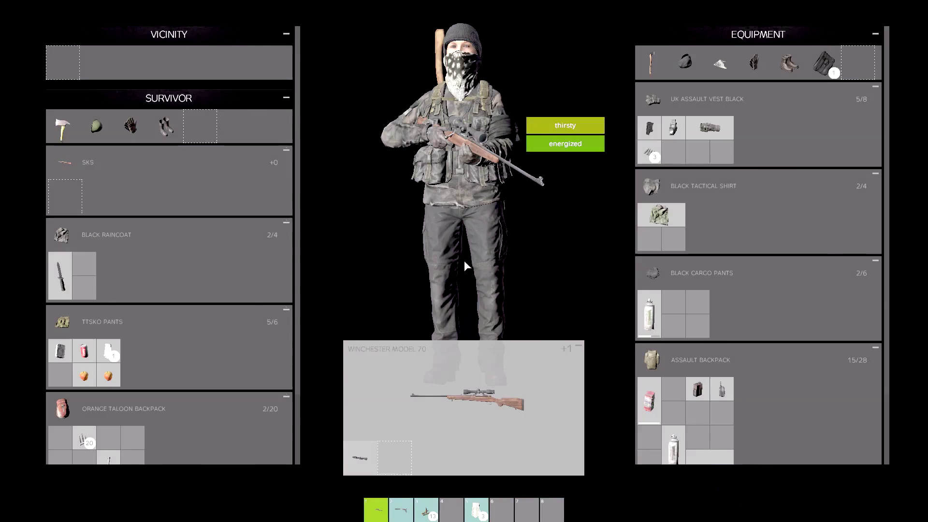
scroll(116, 329, "down", 2)
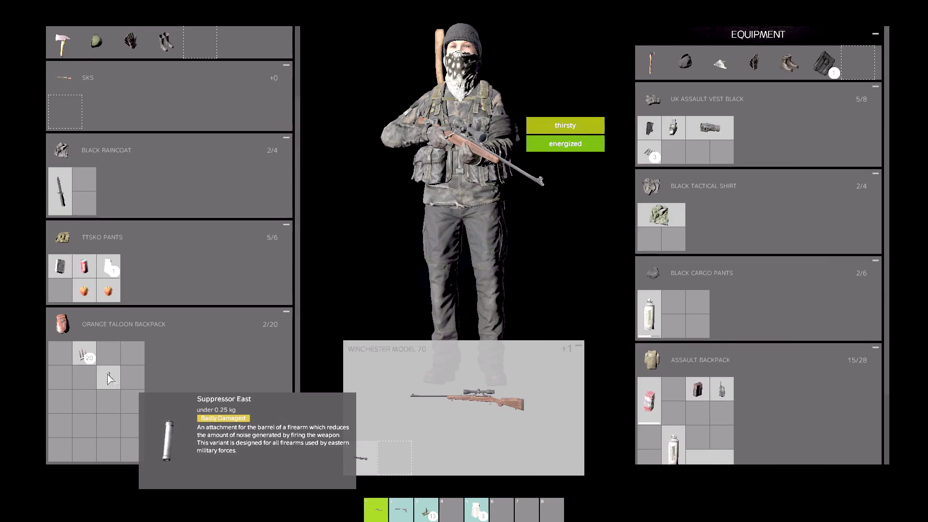
scroll(90, 361, "down", 1)
key("Tab")
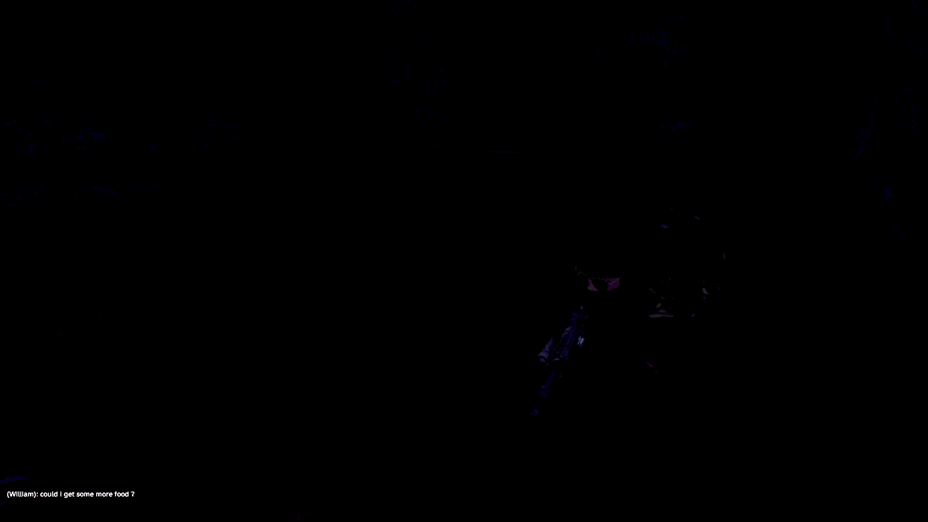
Move the pink can from the assault backpack into your hands
key("Tab")
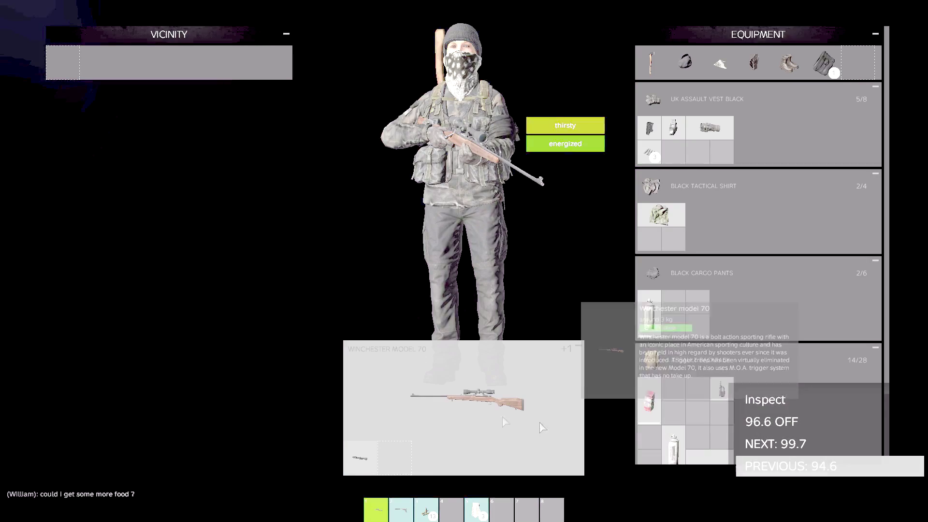
mouse_move(649, 399)
left_mouse_down()
mouse_move(604, 431)
mouse_move(479, 435)
left_mouse_up()
key("Tab")
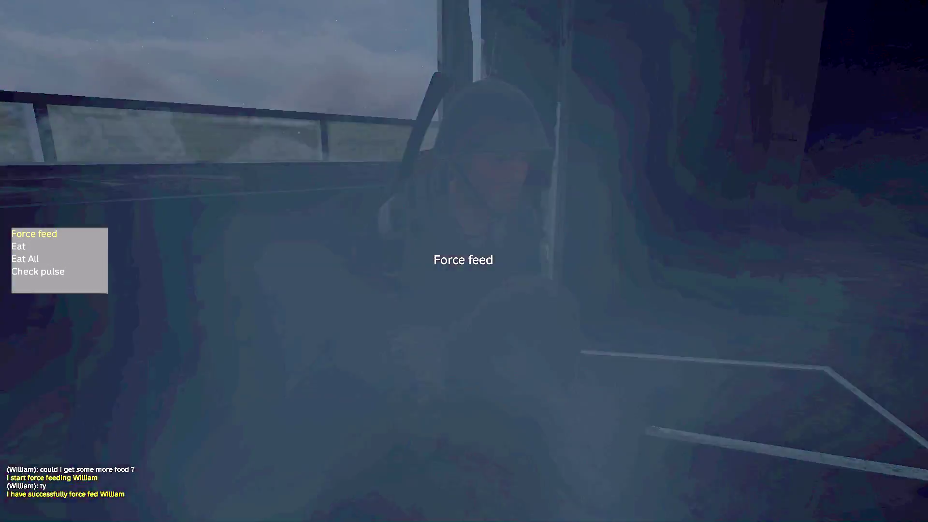
Force-feed William three times in a row
left_click(464, 261)
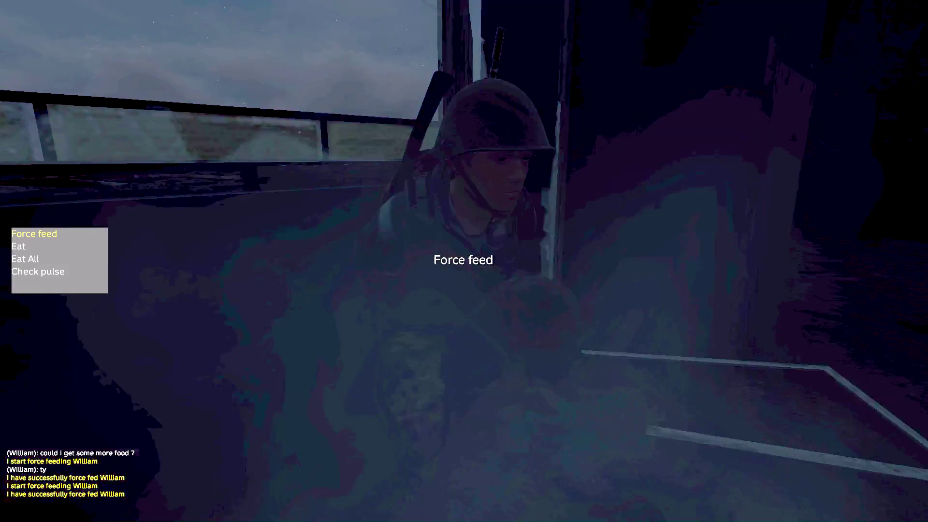
left_click(464, 261)
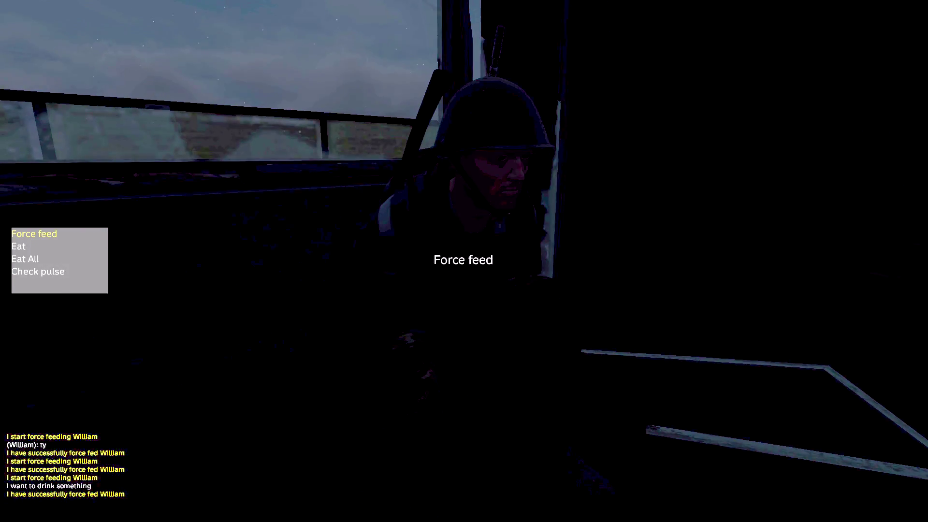
left_click(464, 261)
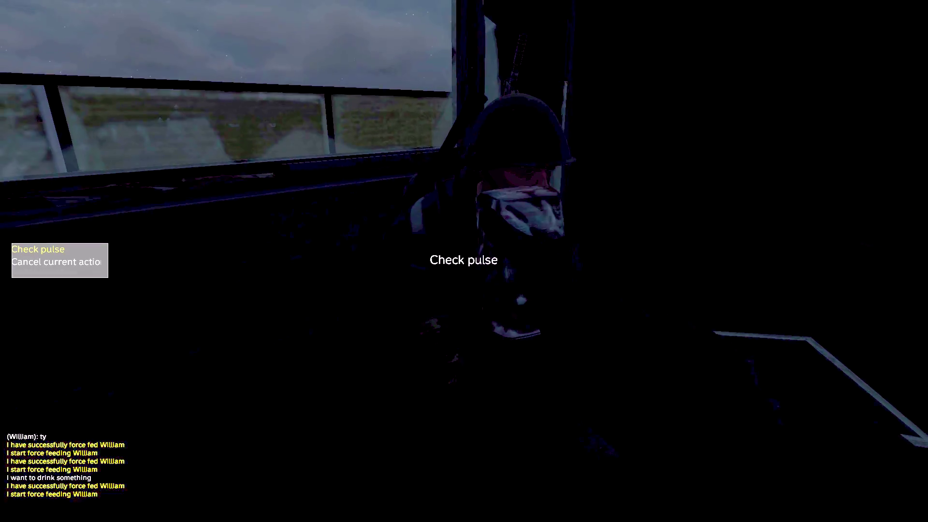
Take the NotaCola can from the pants into your hands
key("Tab")
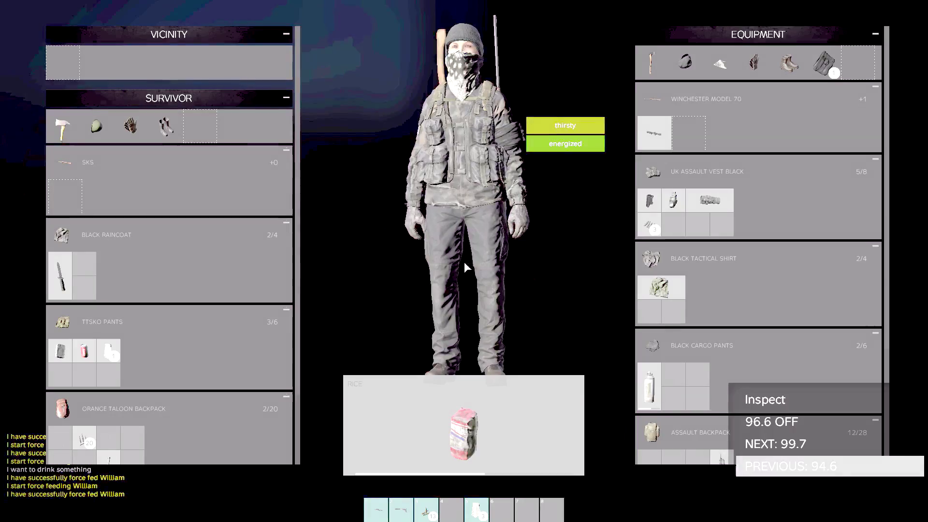
left_click_drag(462, 434, 653, 392)
scroll(675, 363, "down", 3)
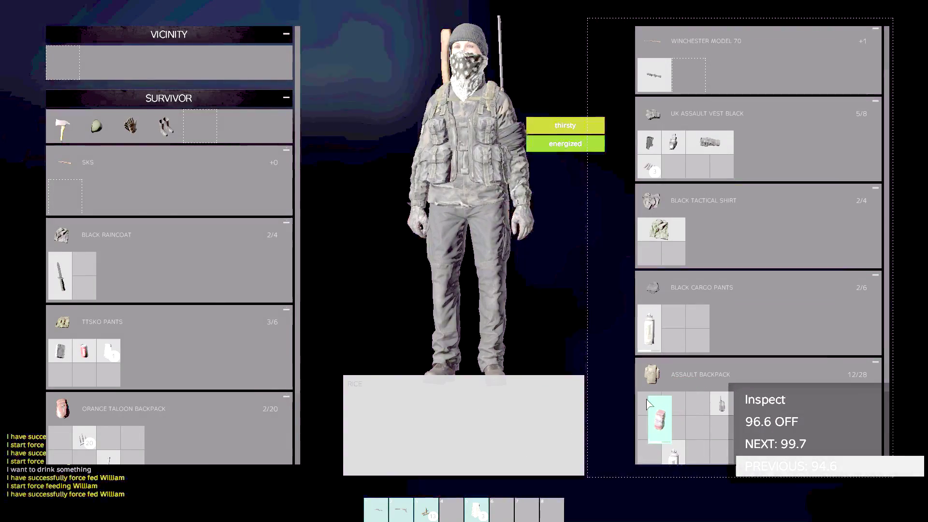
left_click_drag(83, 351, 463, 450)
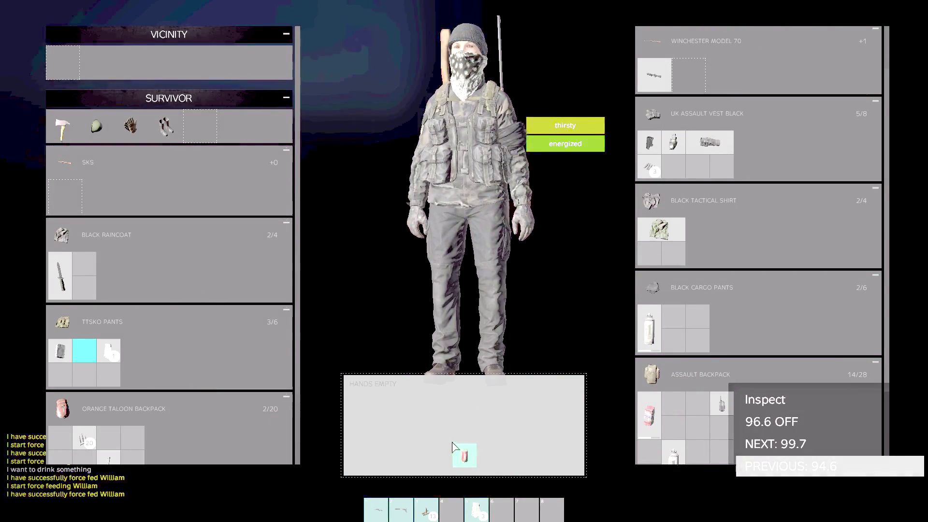
key("Tab")
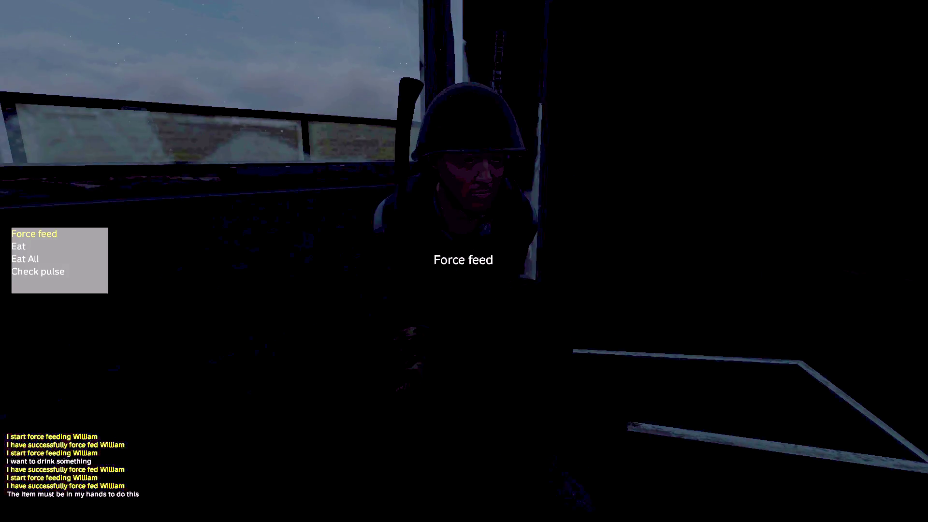
Check the NotaCola's actions, then start force-drinking it into William
key("Tab")
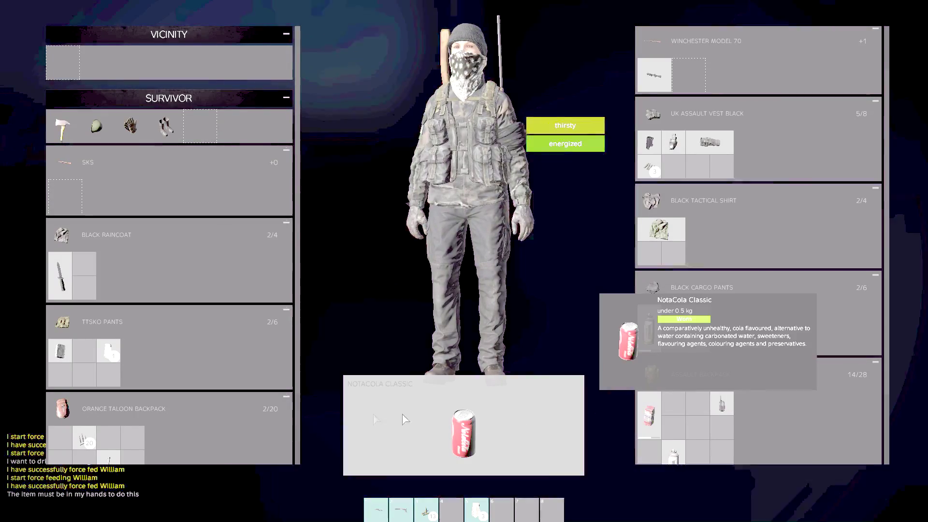
right_click(464, 435)
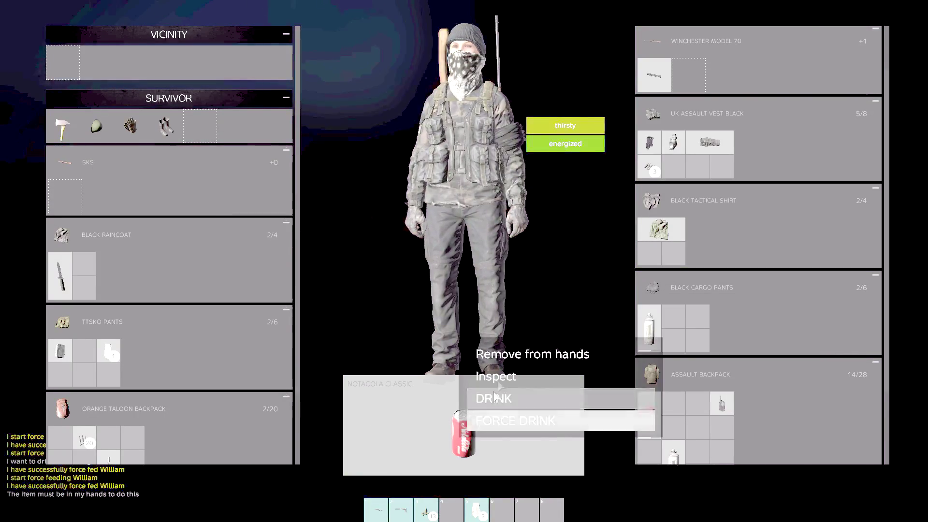
key("Tab")
scroll(464, 261, "down", 1)
key("f")
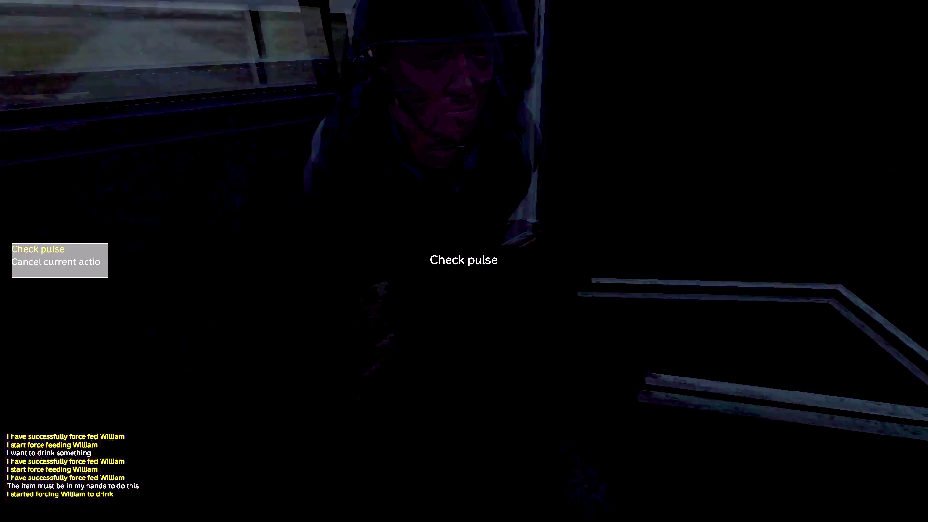
scroll(464, 261, "down", 1)
scroll(464, 261, "up", 1)
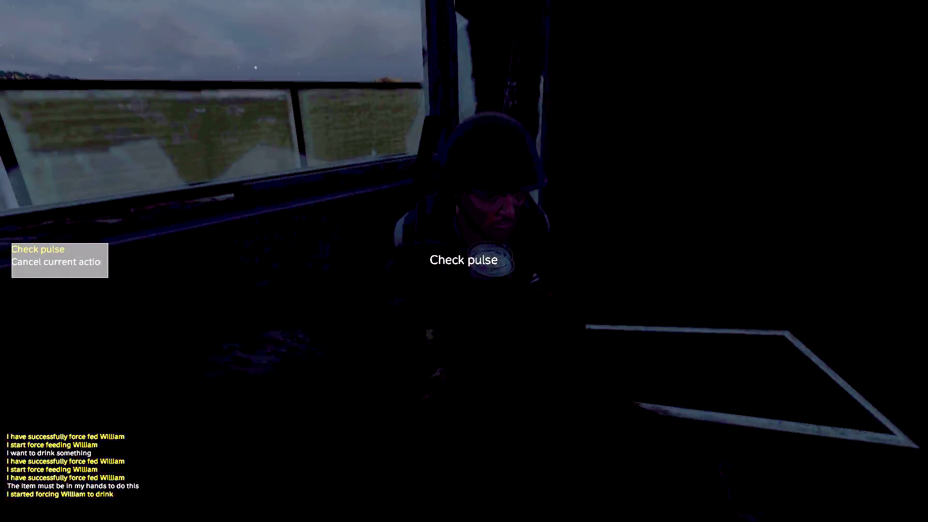
scroll(464, 262, "down", 1)
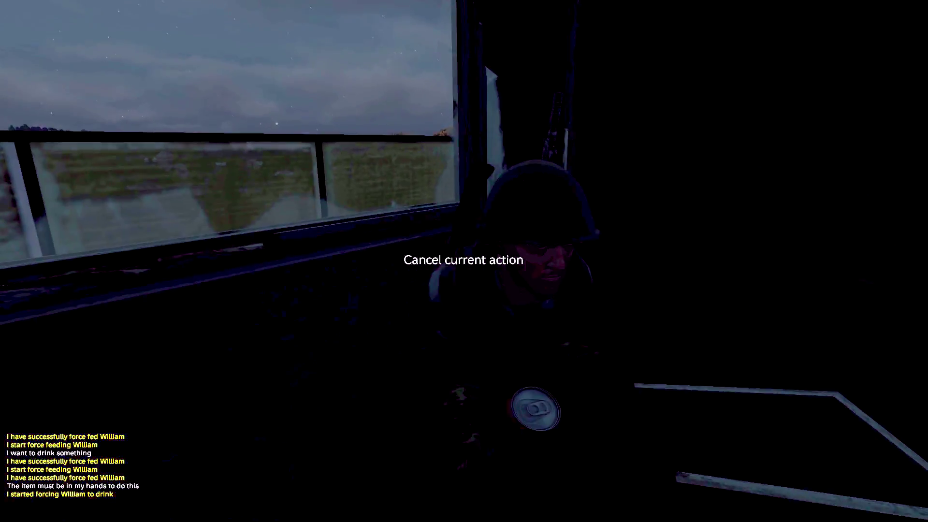
scroll(464, 261, "up", 1)
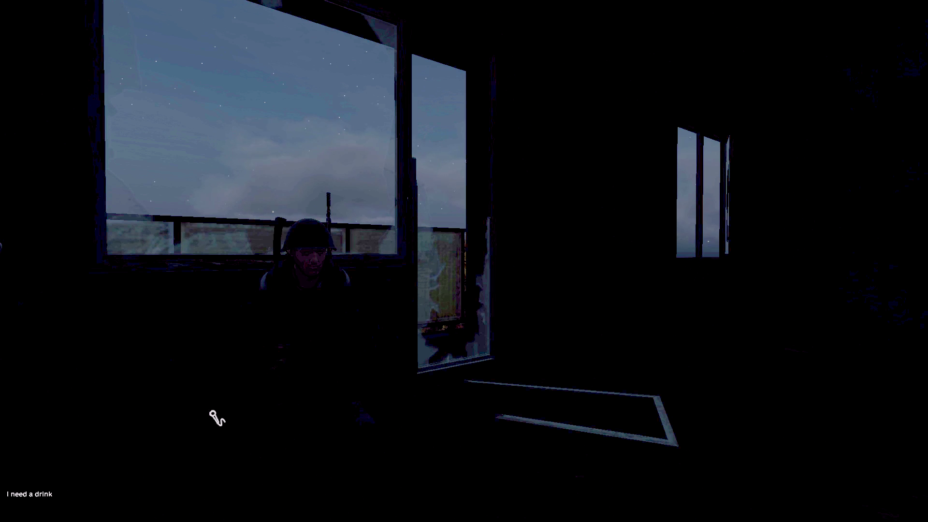
Look toward the windows while guarding the crouched prisoner in the dark room
left_click_drag(217, 418, 217, 417)
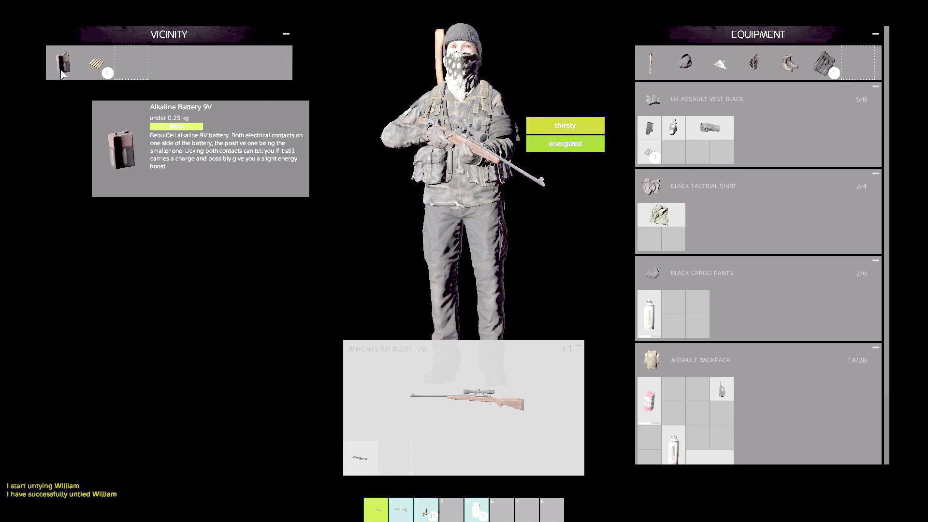
Move the nearby Alkaline Battery 9V into the tactical shirt
left_click_drag(63, 63, 675, 240)
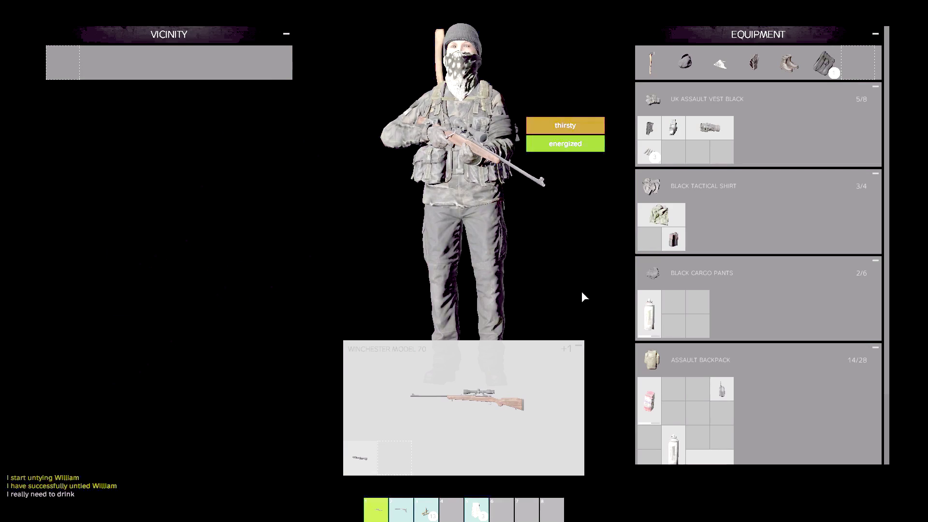
scroll(701, 354, "down", 2)
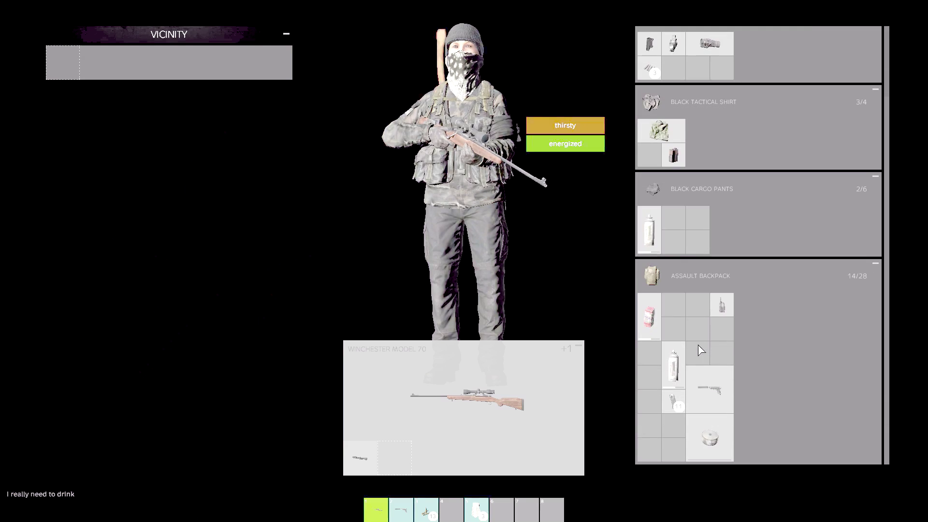